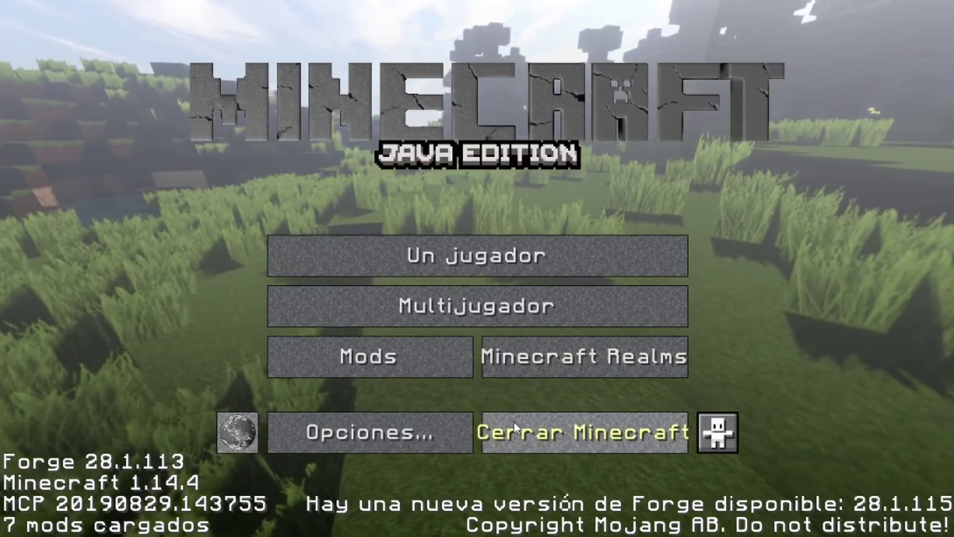
# - Switch to the browser, return from the NBTExplorer GitHub release page to the Minecraft Forum thread, and copy the thread's address
pyautogui.click(384, 449)
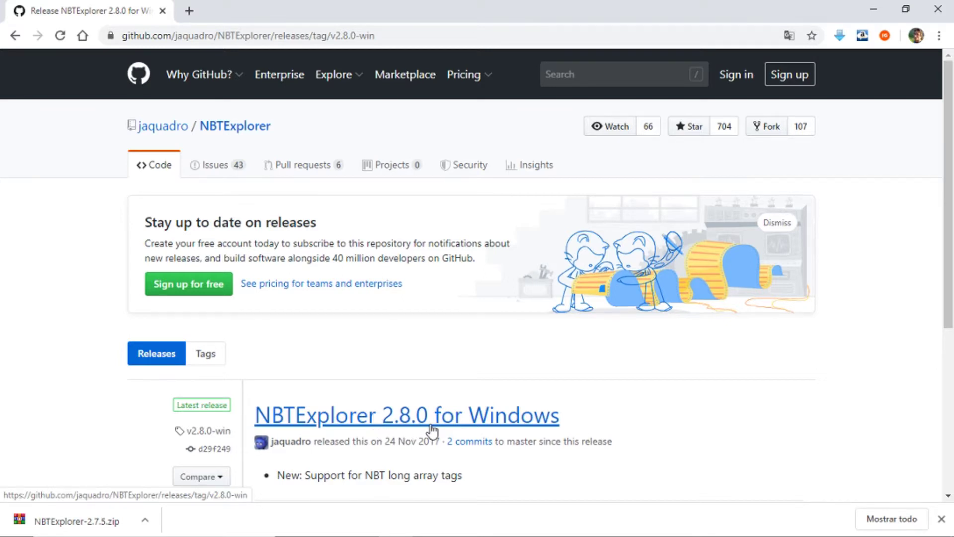
pyautogui.moveTo(386, 36); pyautogui.dragTo(134, 40)
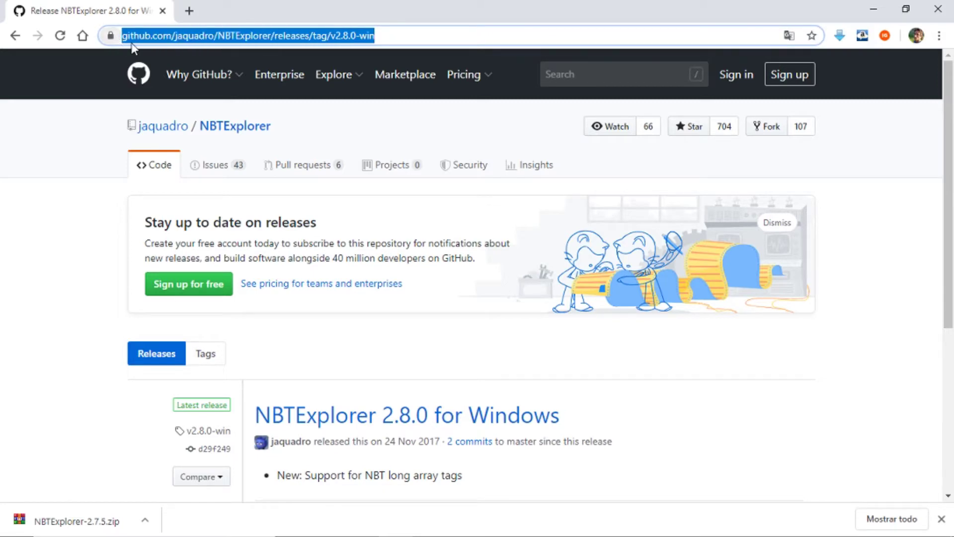
pyautogui.scroll(-3, 426, 298)
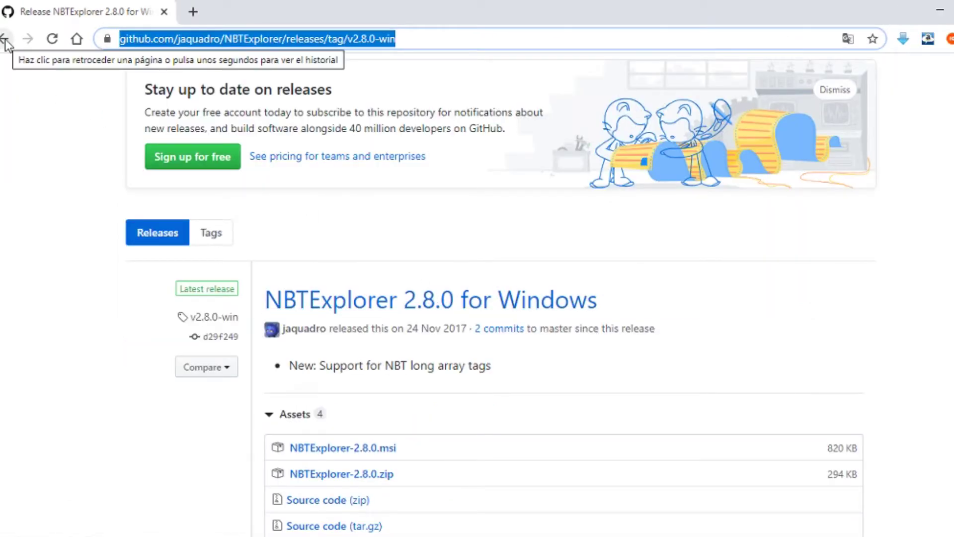
pyautogui.click(6, 40)
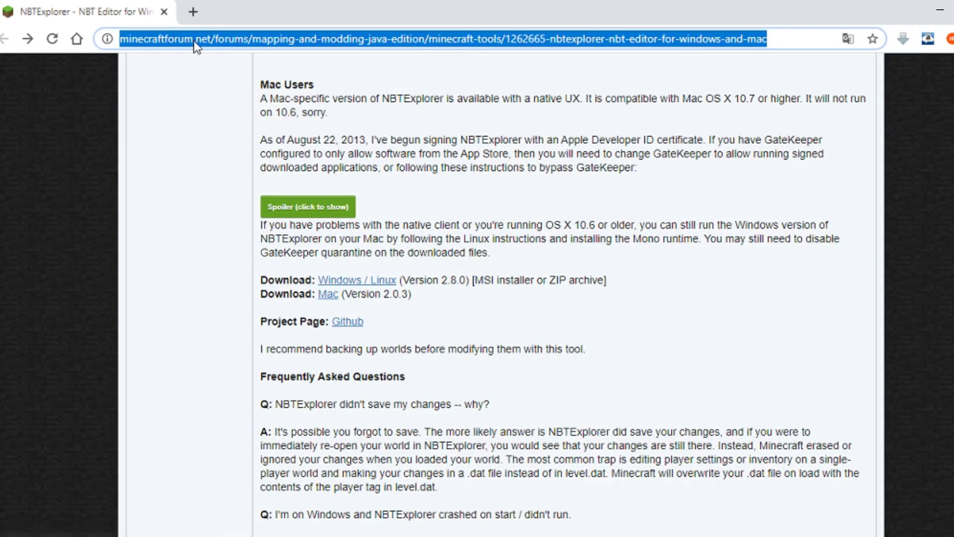
pyautogui.rightClick(275, 48)
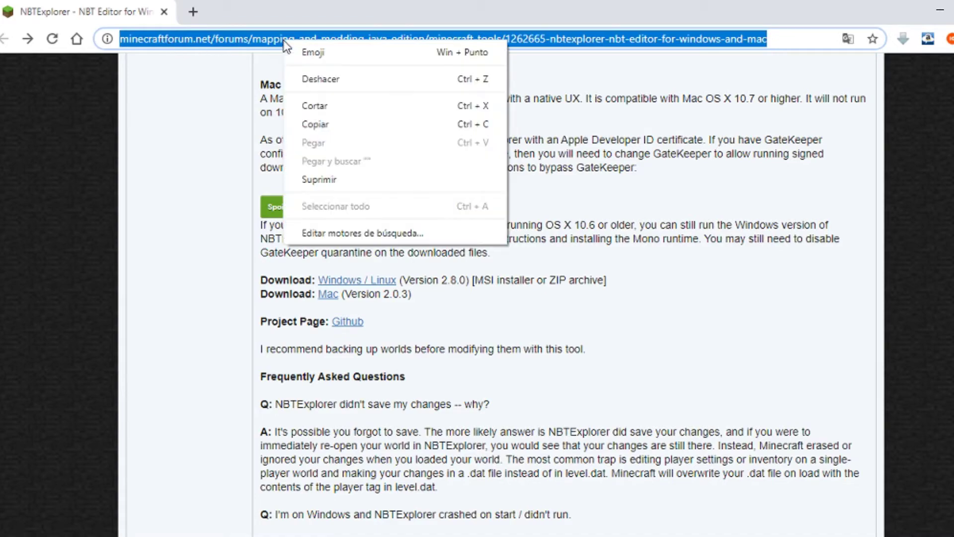
pyautogui.click(317, 127)
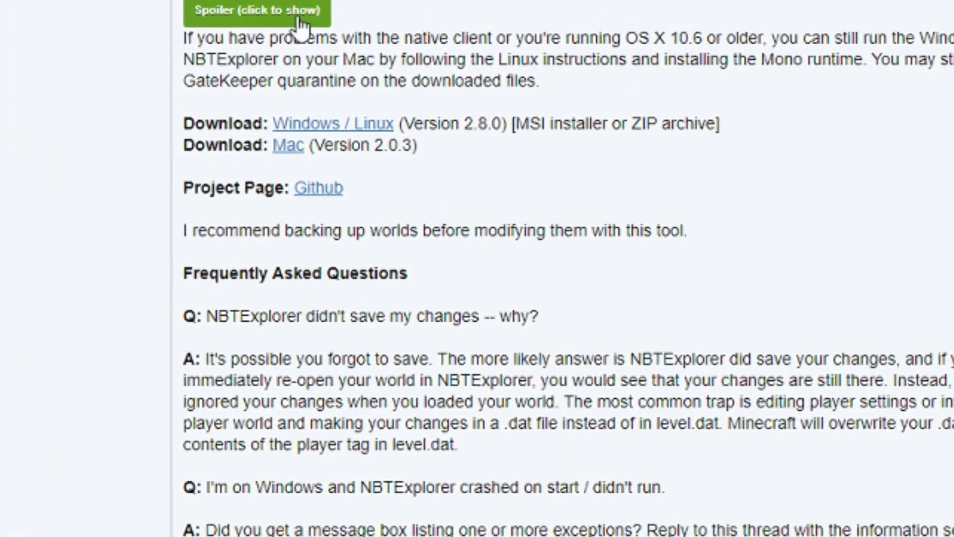
# - Find the download links in the forum thread and open the Windows / Linux release page for version 2.8.0
pyautogui.scroll(-5, 311, 20)
pyautogui.scroll(10, 312, 17)
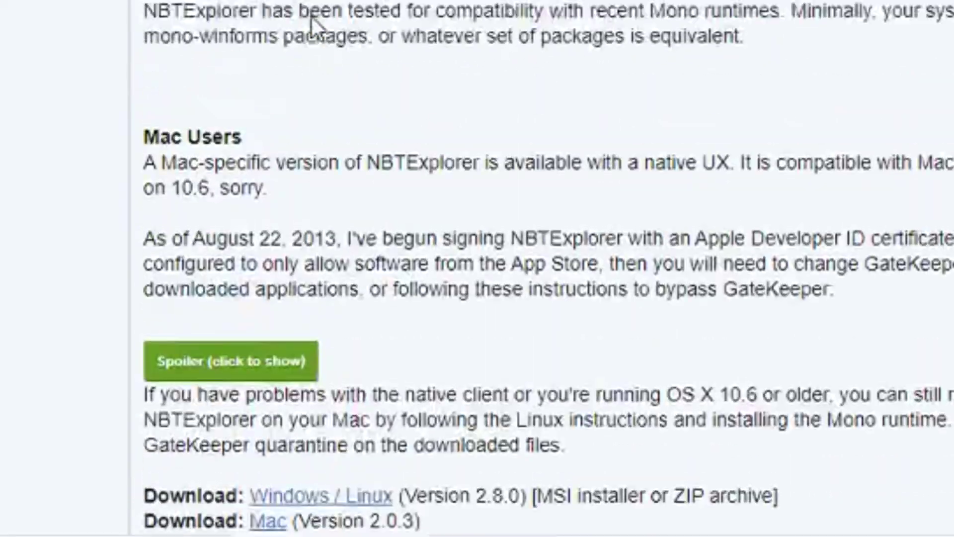
pyautogui.scroll(10, 311, 15)
pyautogui.scroll(-6, 311, 15)
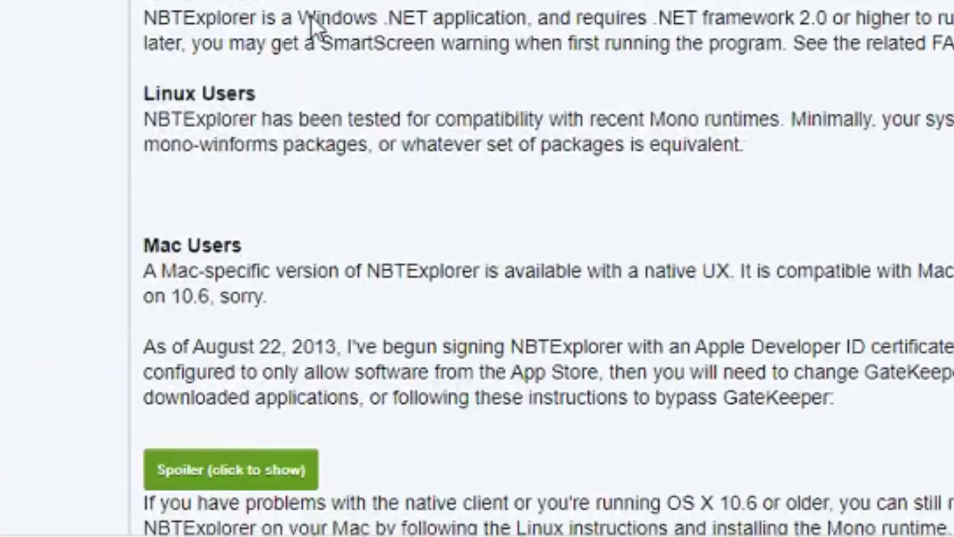
pyautogui.scroll(-4, 311, 15)
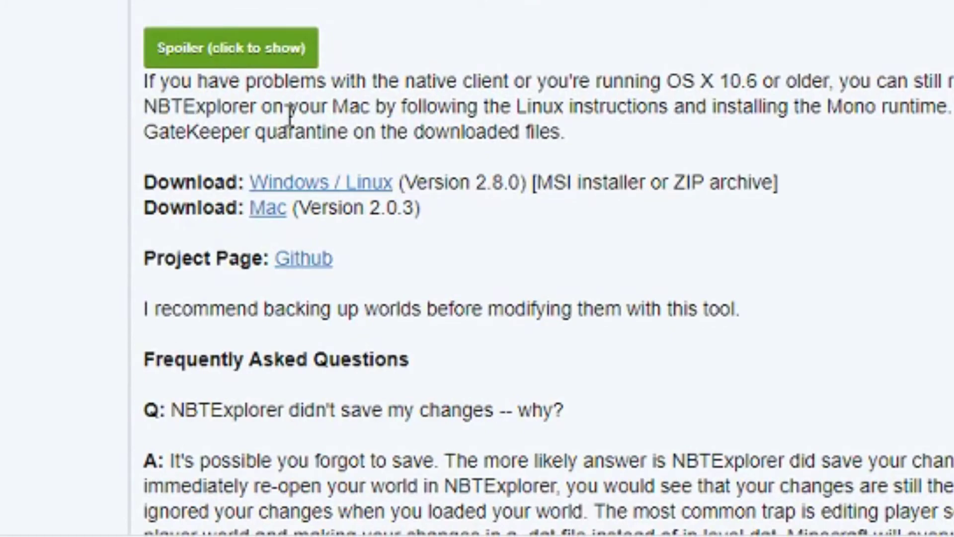
pyautogui.scroll(-3, 289, 115)
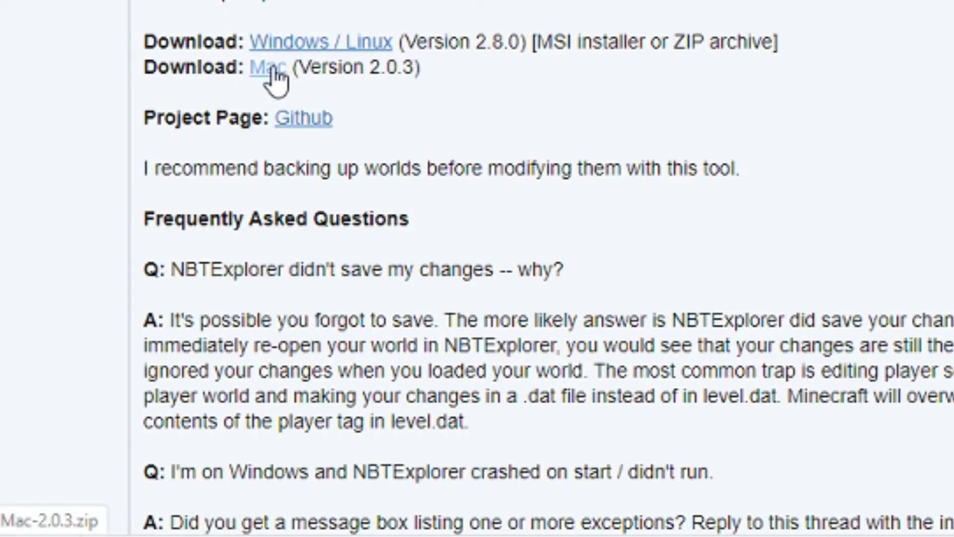
pyautogui.click(335, 56)
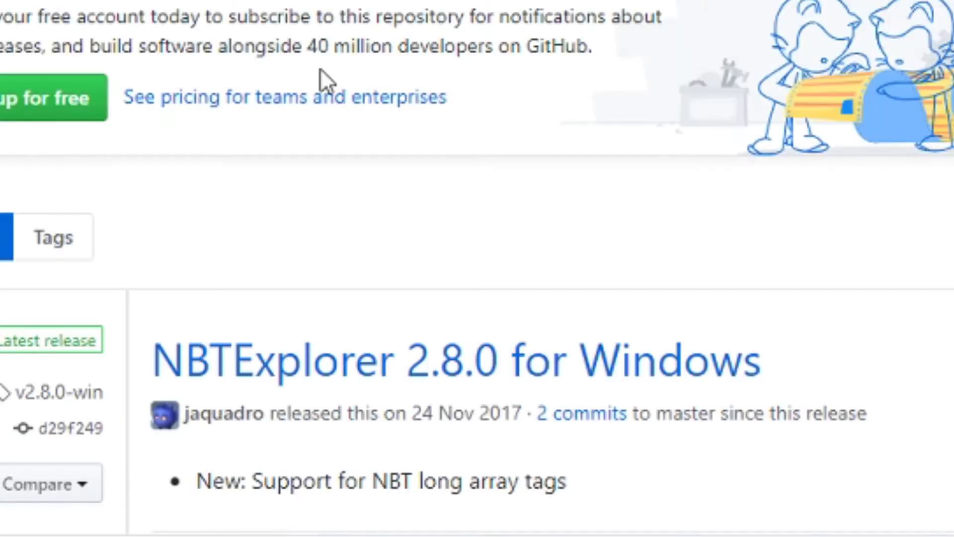
# - Download NBTExplorer-2.8.0.msi into the NBTExplorer folder, replacing the existing file of the same name
pyautogui.scroll(-5, 320, 70)
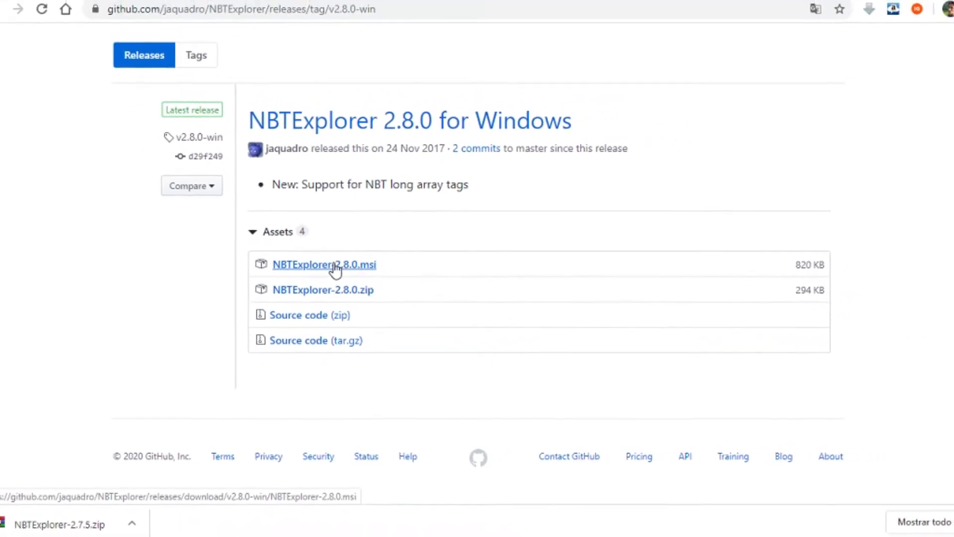
pyautogui.click(337, 273)
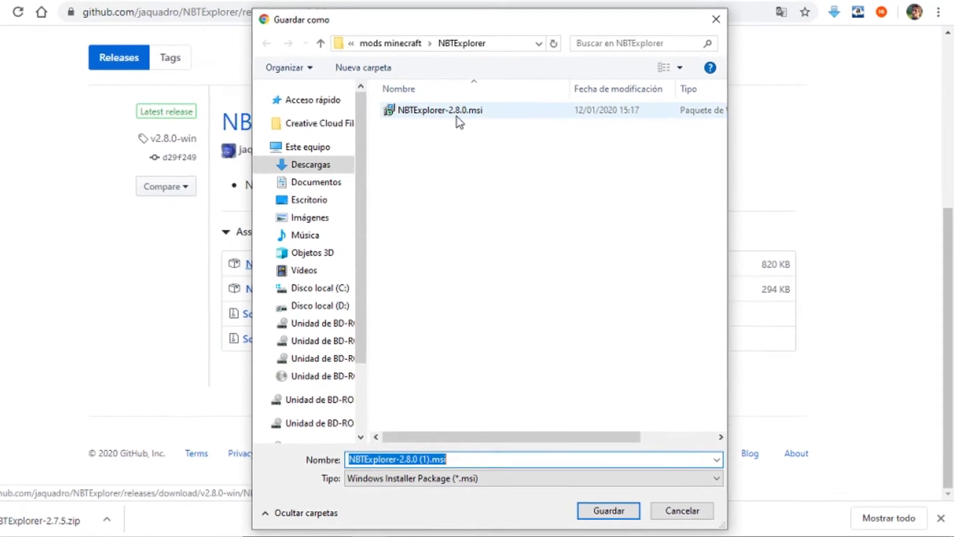
pyautogui.click(462, 107)
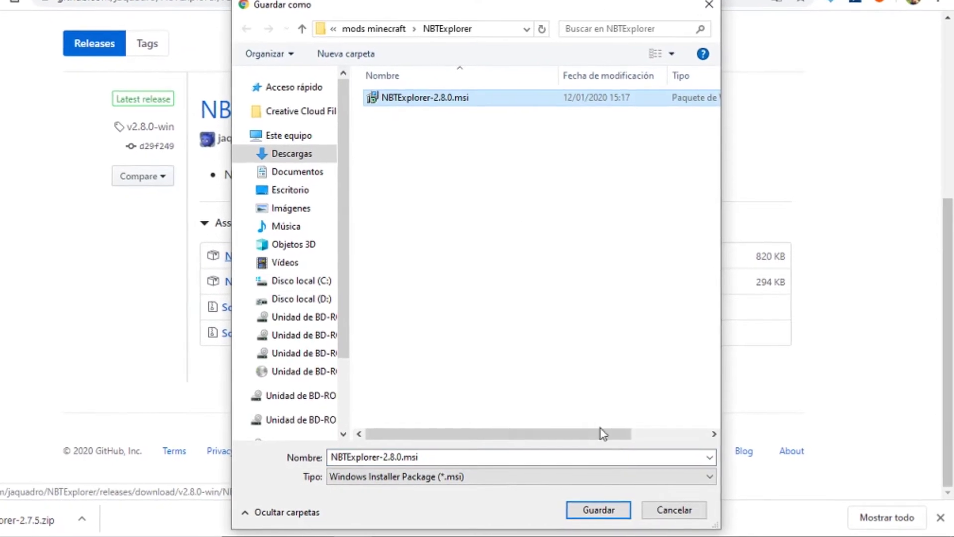
pyautogui.click(594, 511)
pyautogui.click(463, 247)
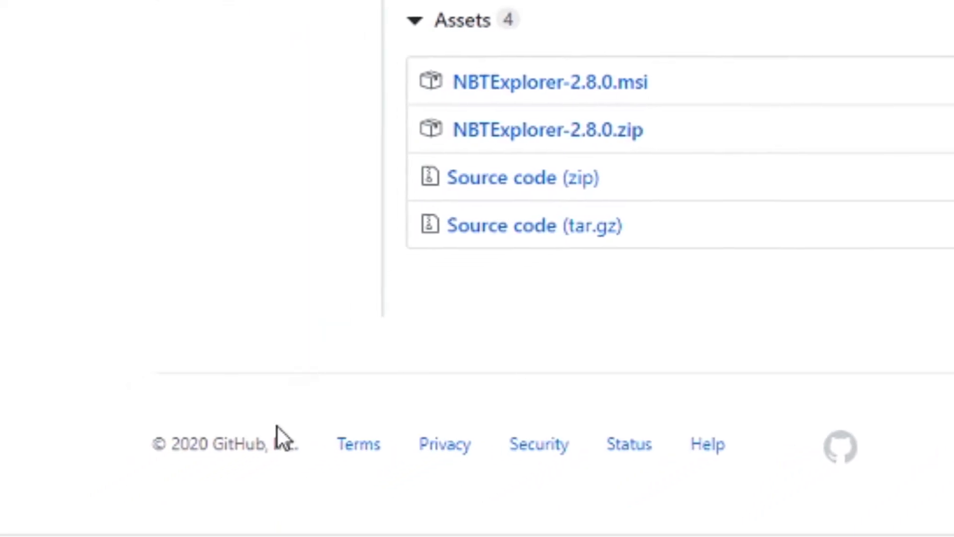
# - Show the downloaded NBTExplorer-2.8.0.msi in its folder and run the installer
pyautogui.click(299, 515)
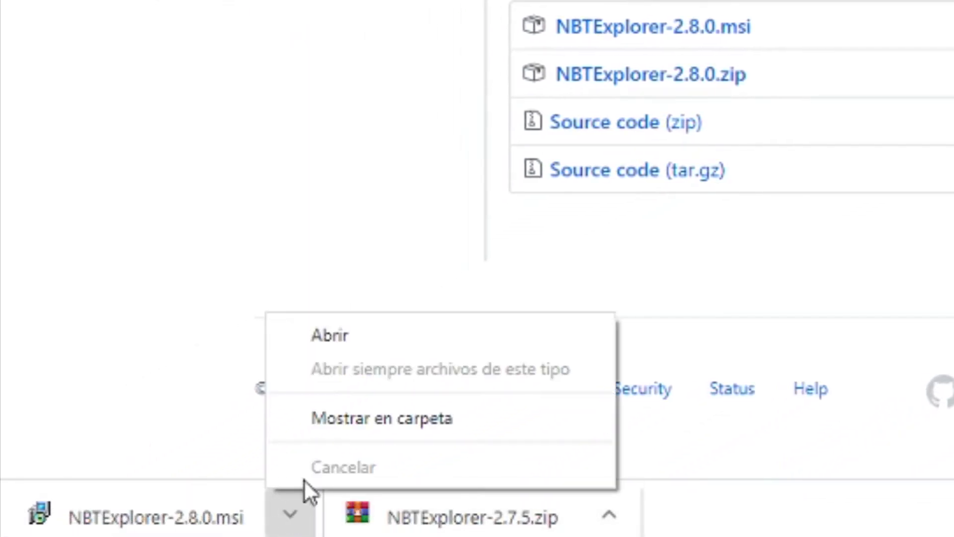
pyautogui.click(326, 422)
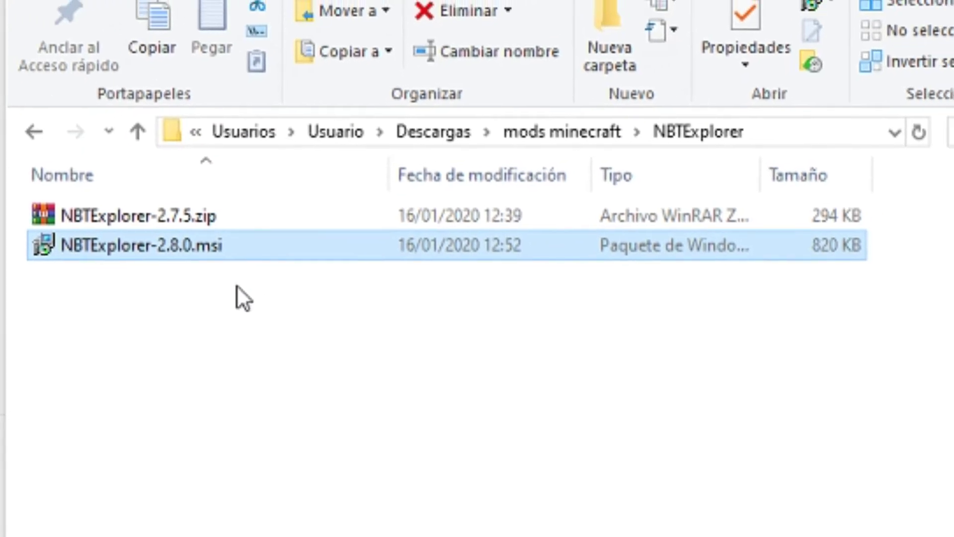
pyautogui.doubleClick(228, 248)
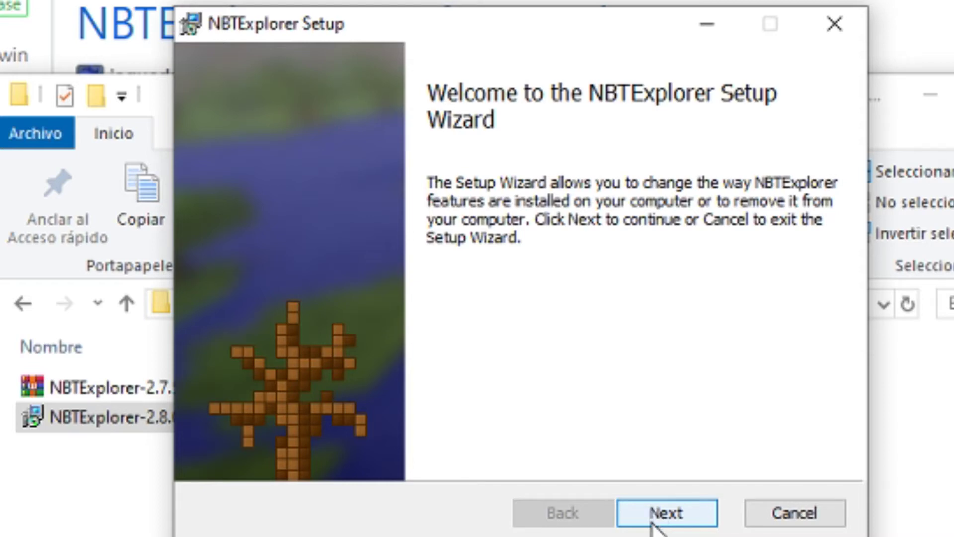
# - Repair the NBTExplorer installation, finish the setup wizard, and minimize the folder window
pyautogui.click(655, 517)
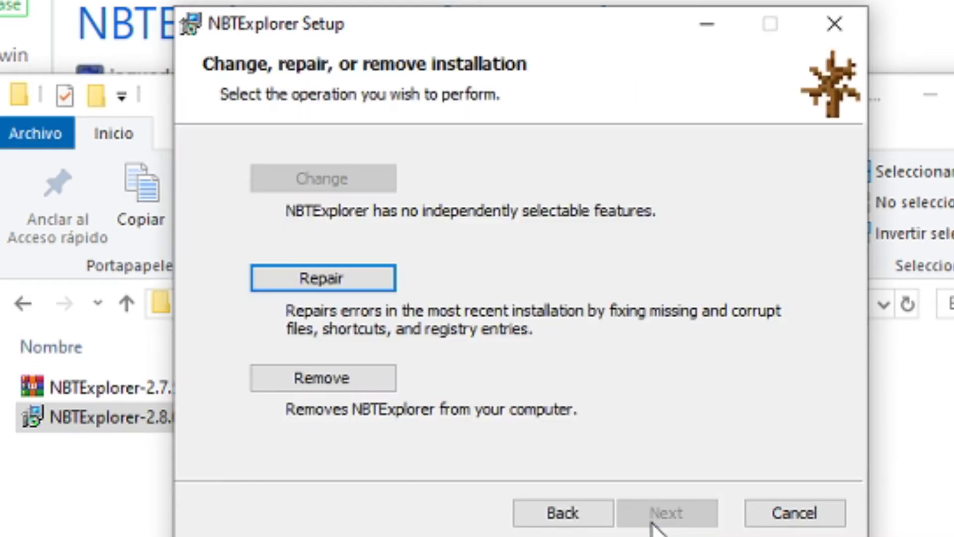
pyautogui.click(382, 284)
pyautogui.click(656, 514)
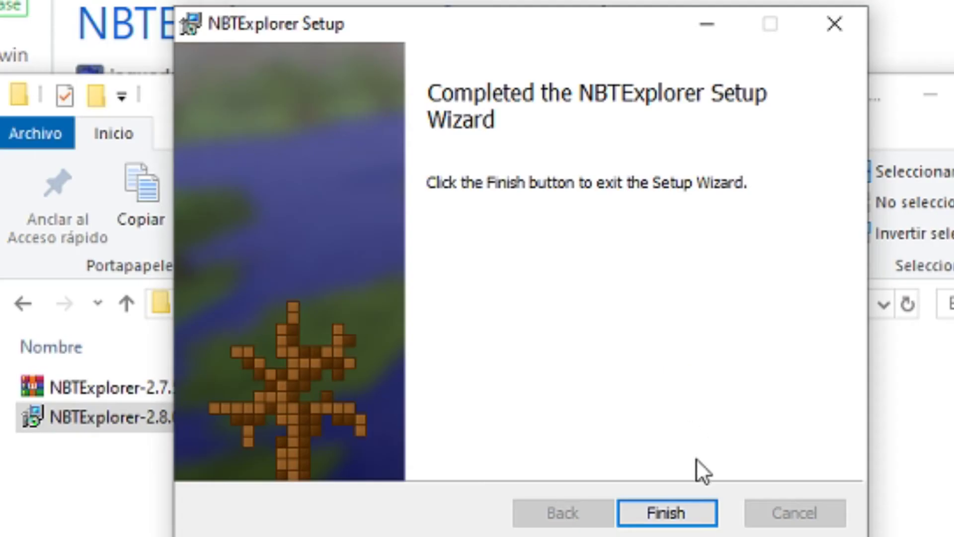
pyautogui.click(679, 511)
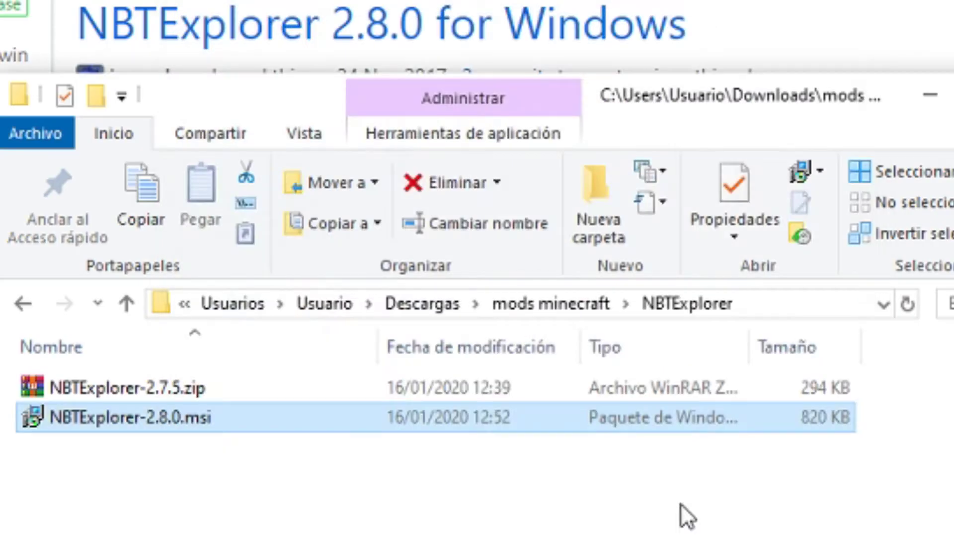
pyautogui.click(930, 96)
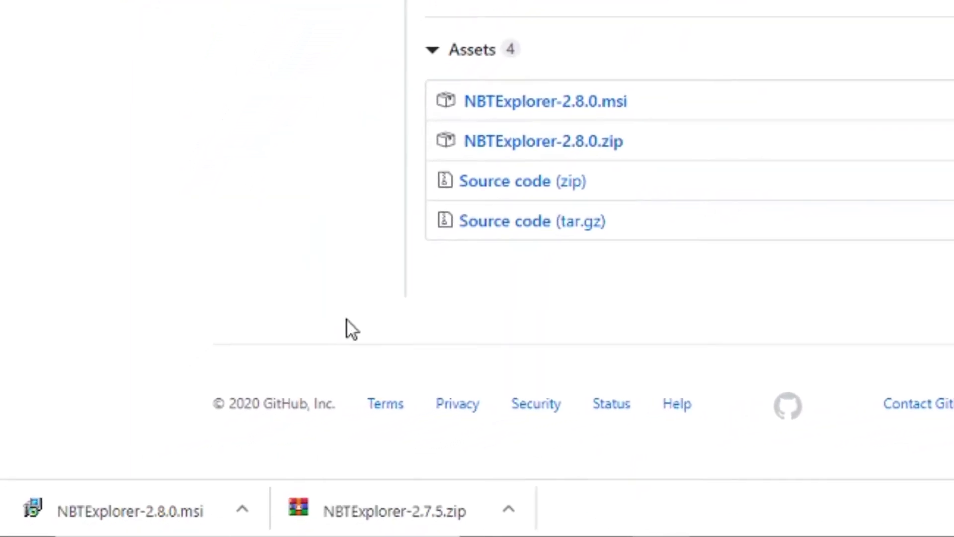
# - Search Windows for "ejecutar" to open the Run dialog and use it to open %Appdata%
pyautogui.click(265, 513)
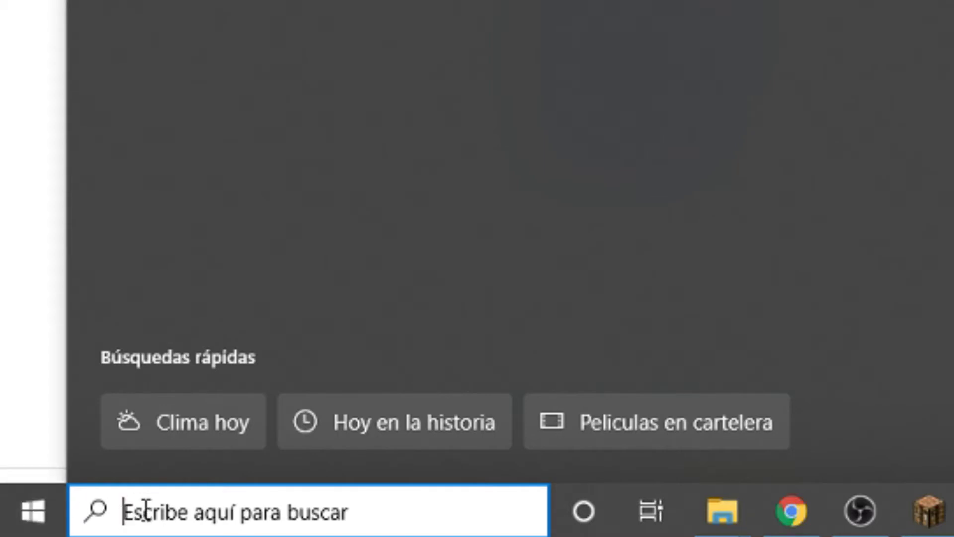
pyautogui.write('ejecutar')
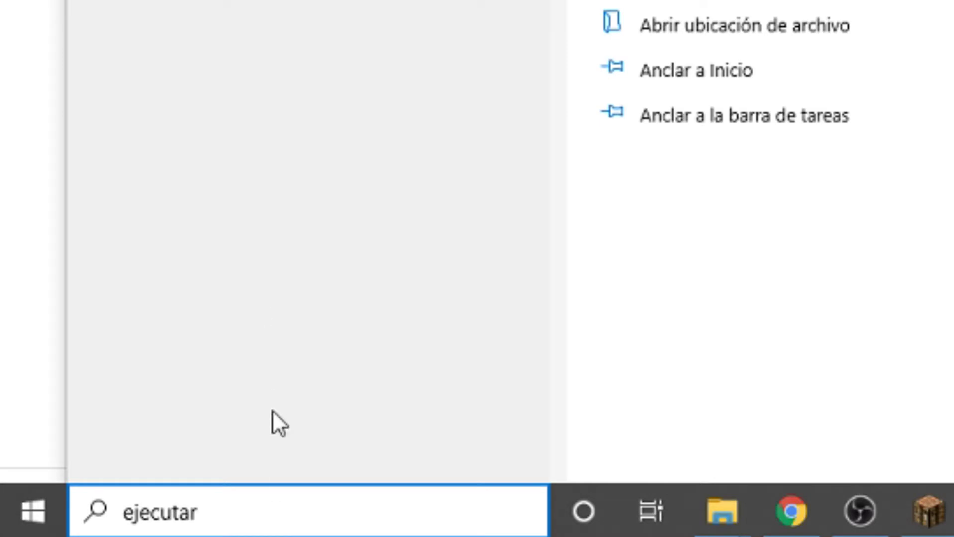
pyautogui.press('Return')
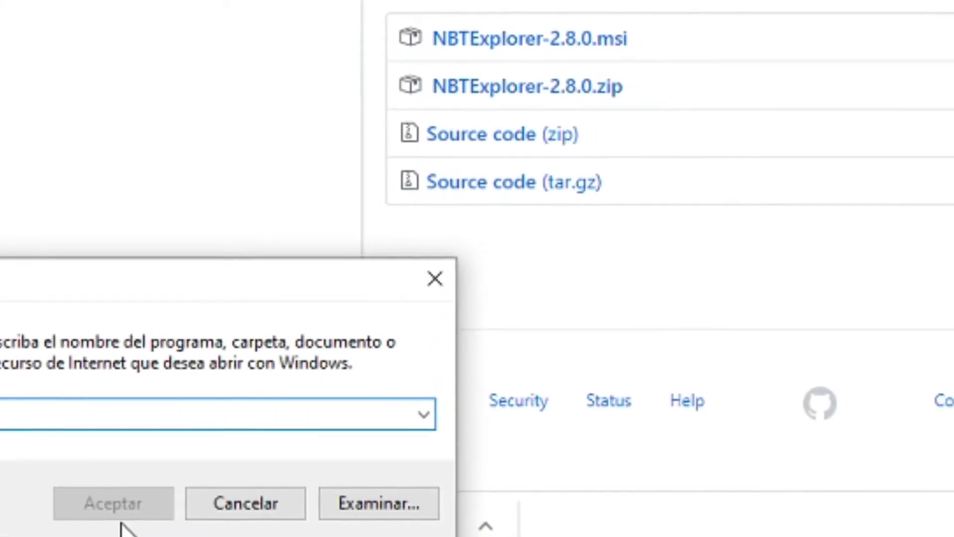
pyautogui.moveTo(133, 277); pyautogui.dragTo(718, 106)
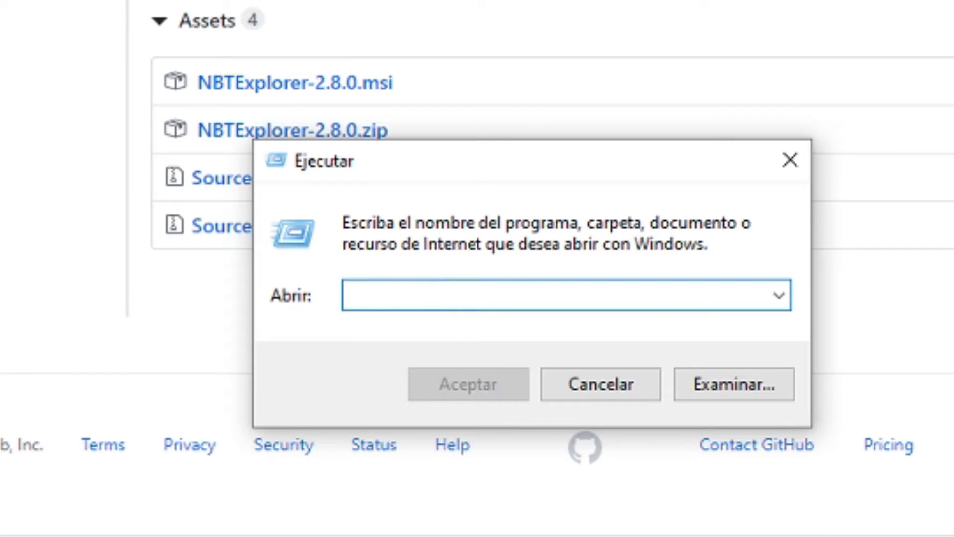
pyautogui.write('%Appdata%')
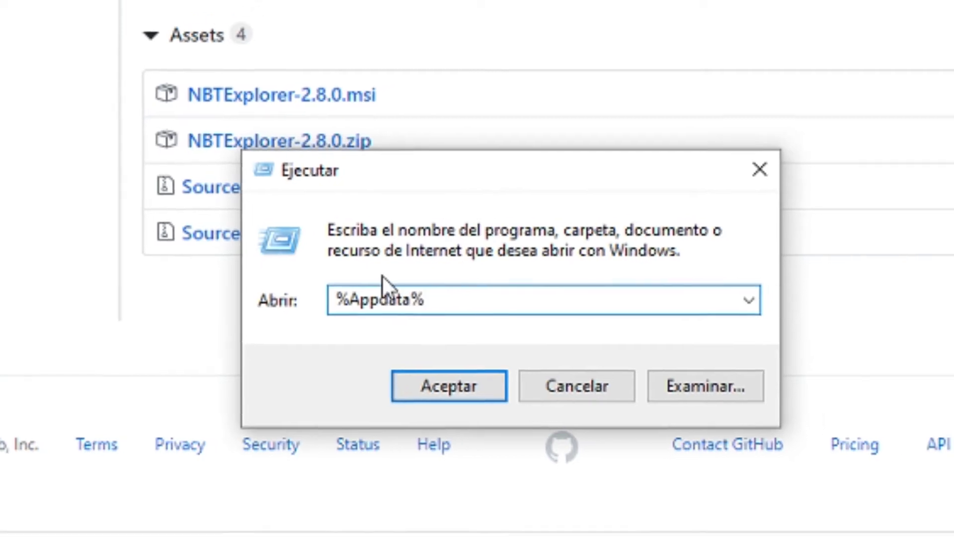
pyautogui.click(435, 395)
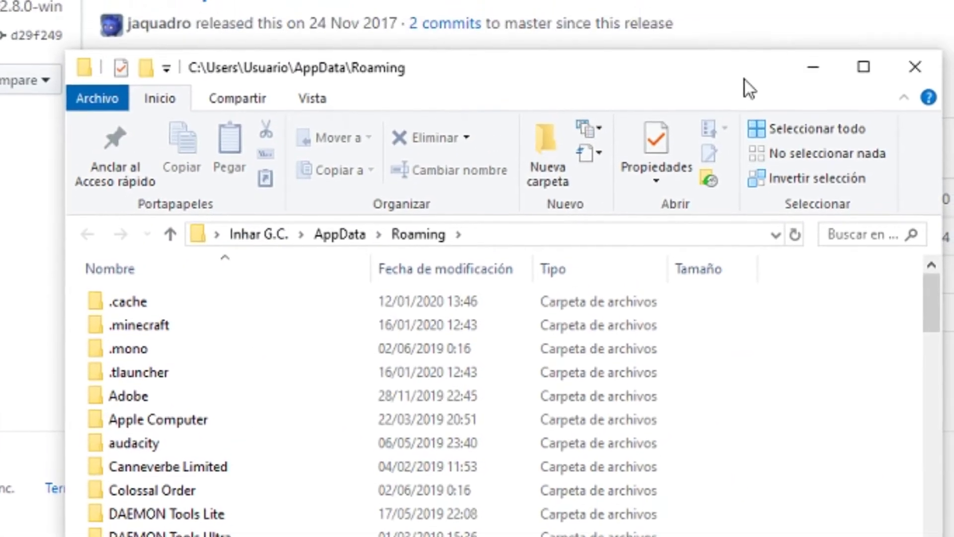
# - Open the .minecraft folder inside Roaming and maximize its window to show the folder contents
pyautogui.moveTo(835, 25); pyautogui.dragTo(816, 2)
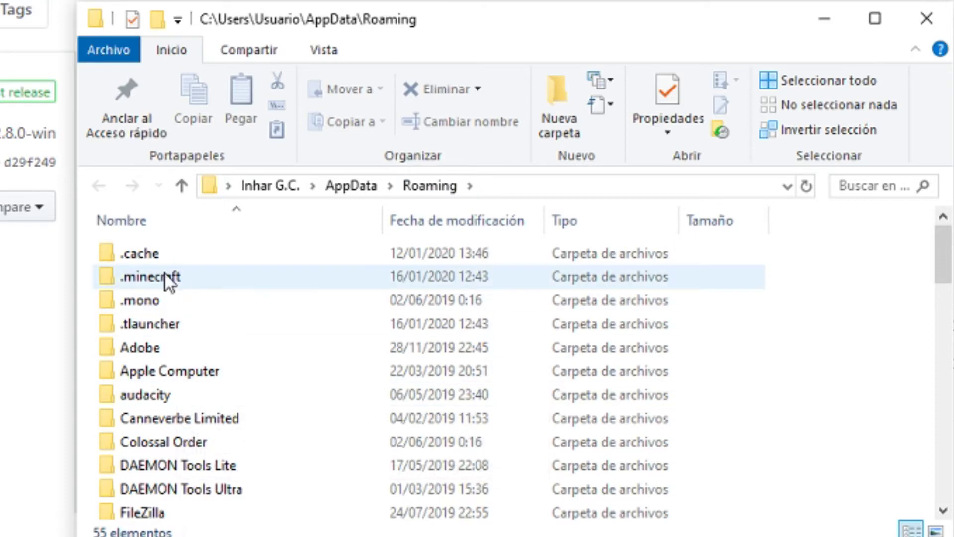
pyautogui.moveTo(160, 278)
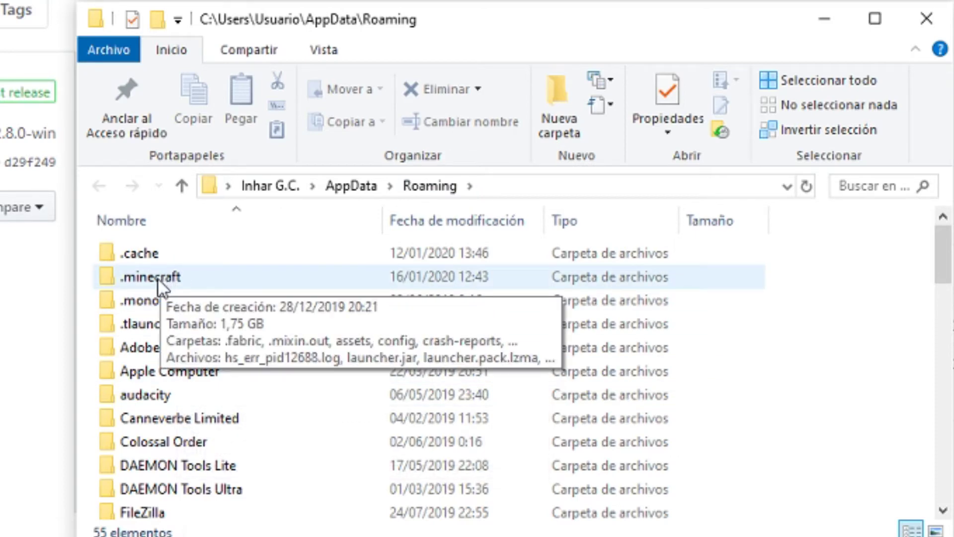
pyautogui.doubleClick(192, 275)
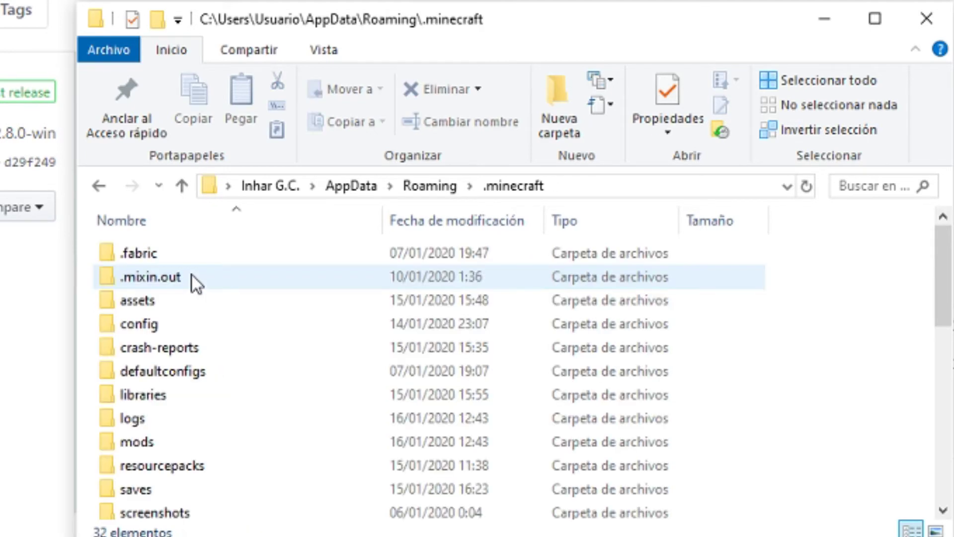
pyautogui.scroll(-1, 214, 277)
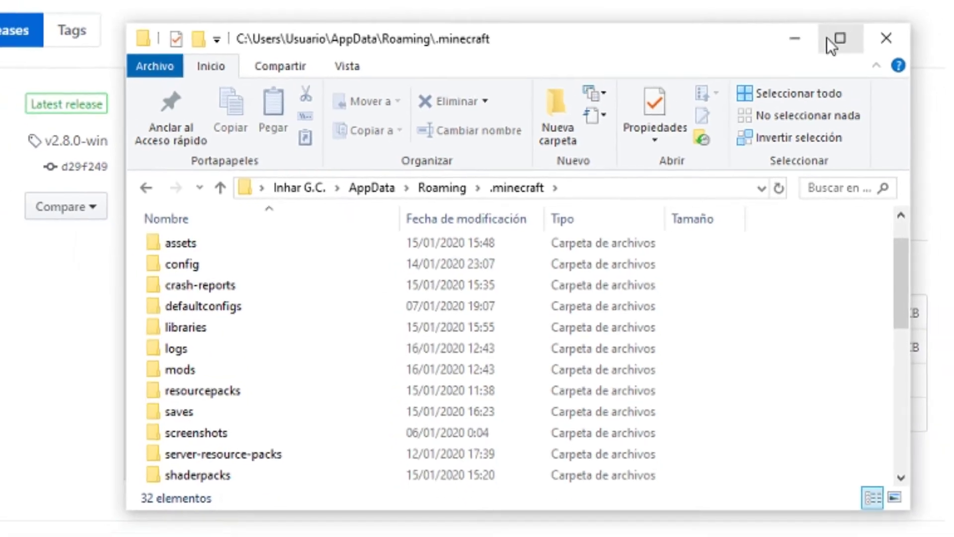
pyautogui.click(865, 24)
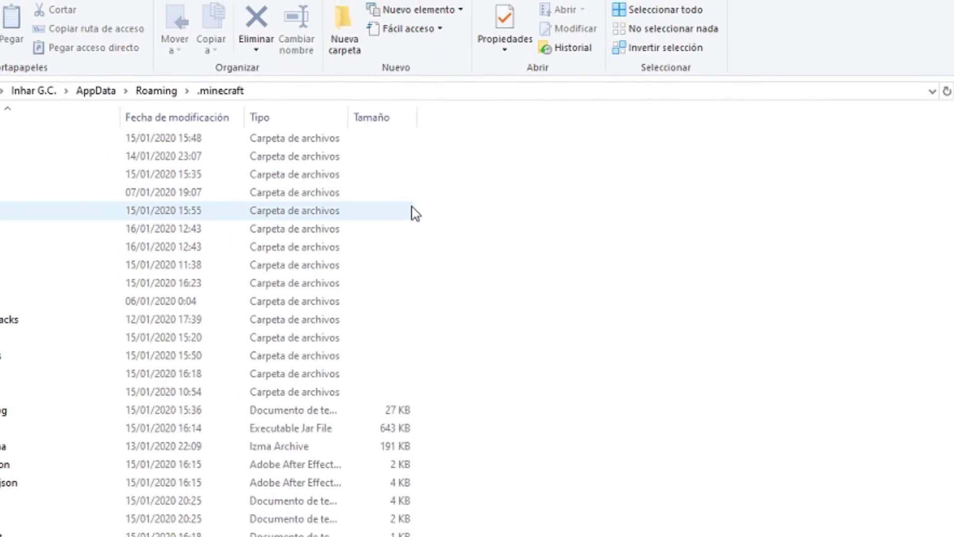
pyautogui.scroll(1, 420, 213)
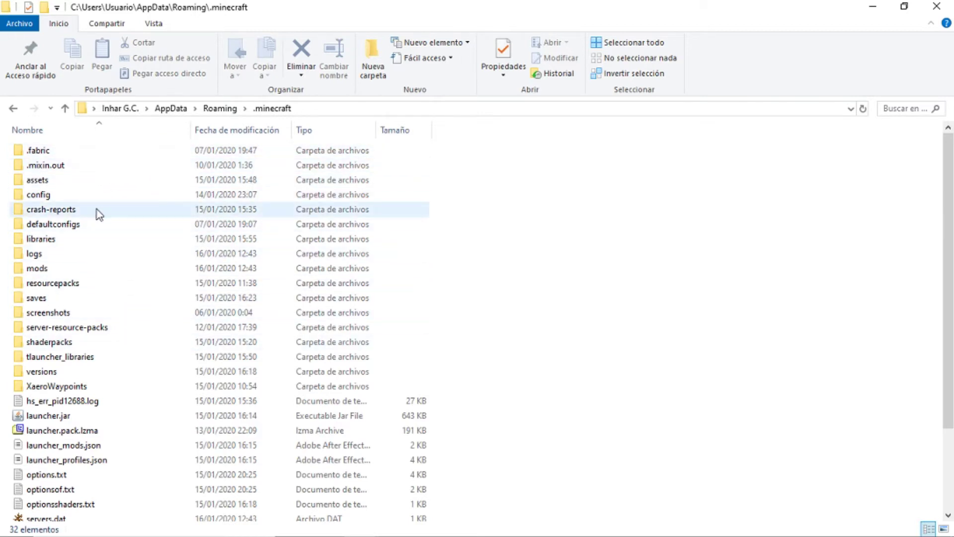
pyautogui.moveTo(83, 151)
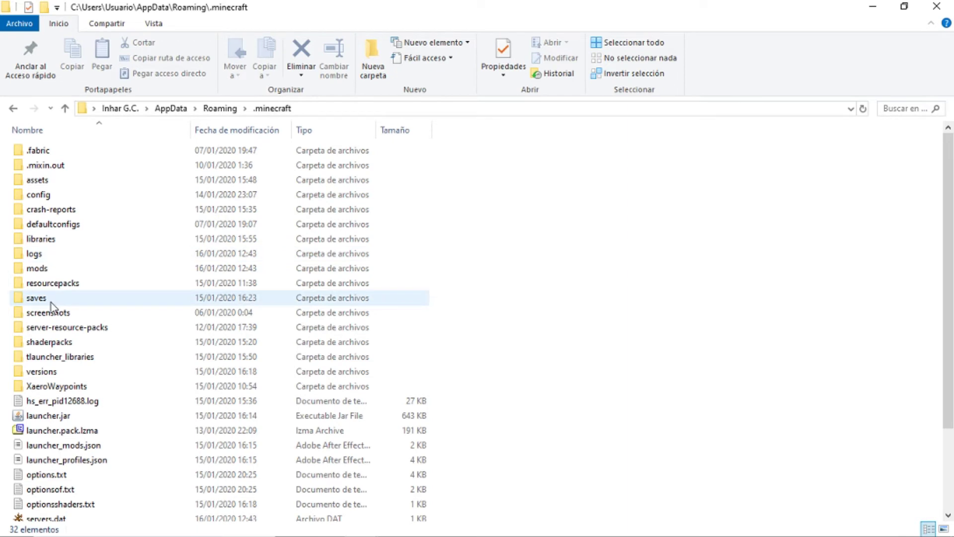
# - Open the saves folder and check its world folders against the single-player world list in Minecraft
pyautogui.moveTo(51, 303)
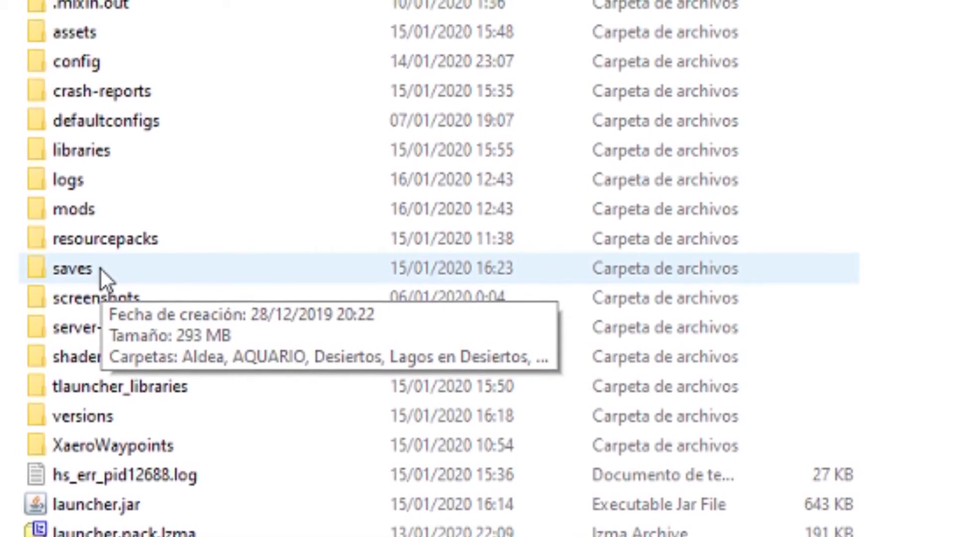
pyautogui.doubleClick(100, 269)
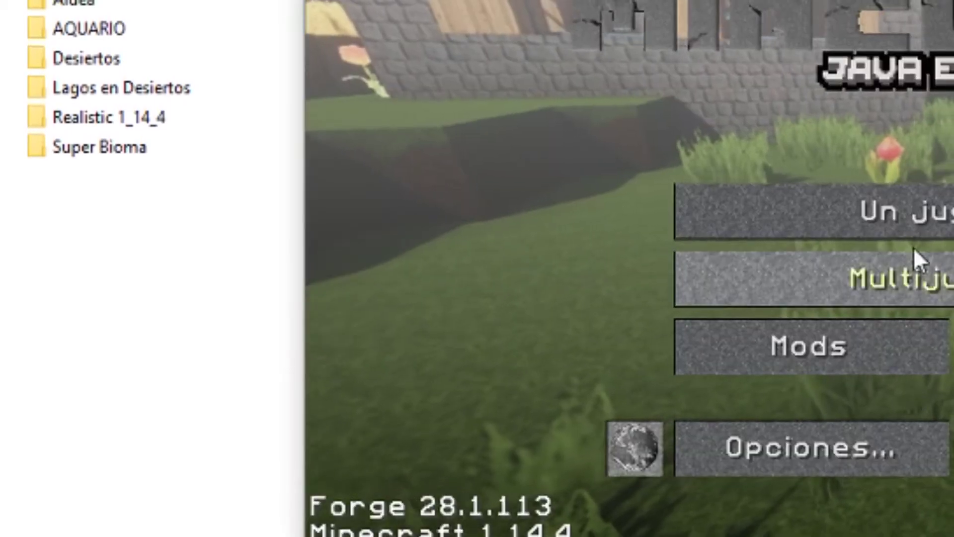
pyautogui.click(915, 224)
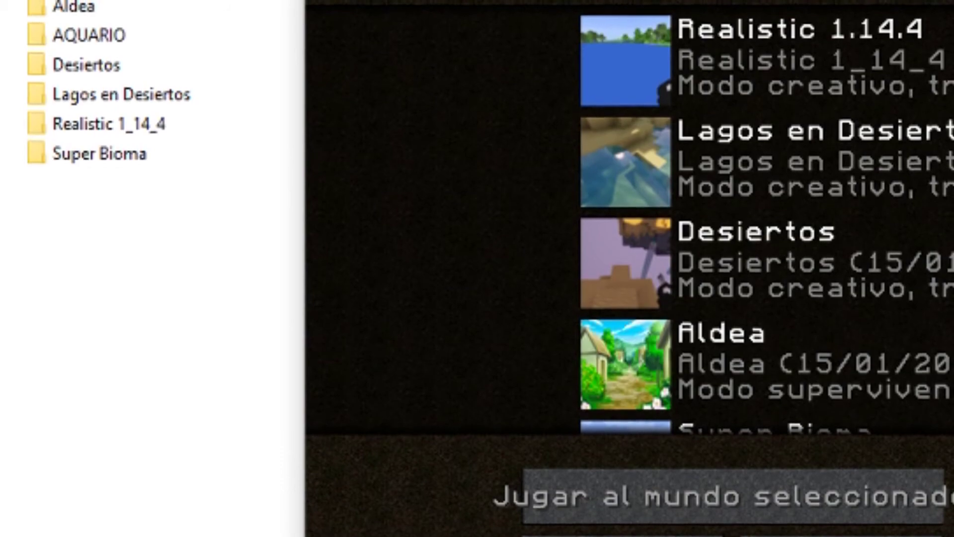
pyautogui.press('Escape')
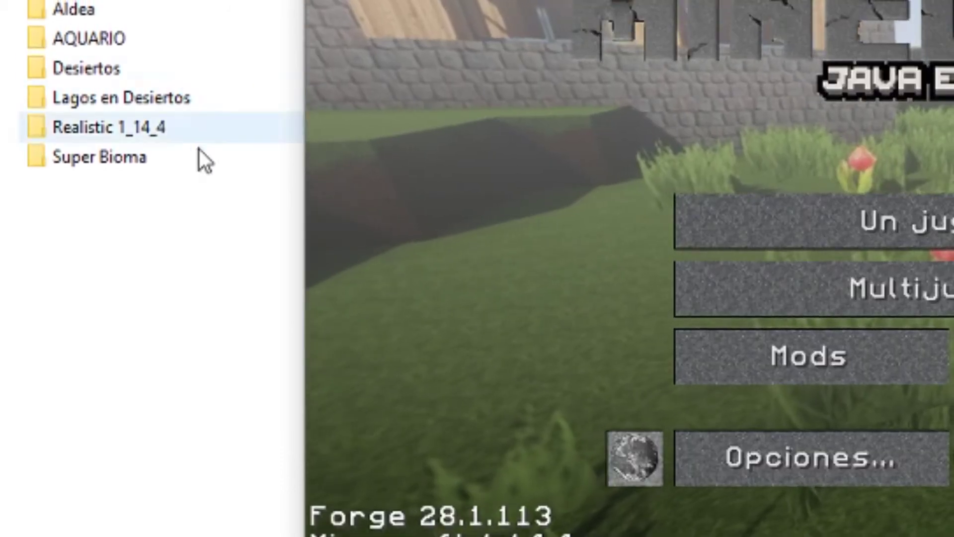
# - Open the Realistic 1_14_4 world folder, and open its level.dat file and close it again
pyautogui.click(177, 136)
pyautogui.doubleClick(178, 133)
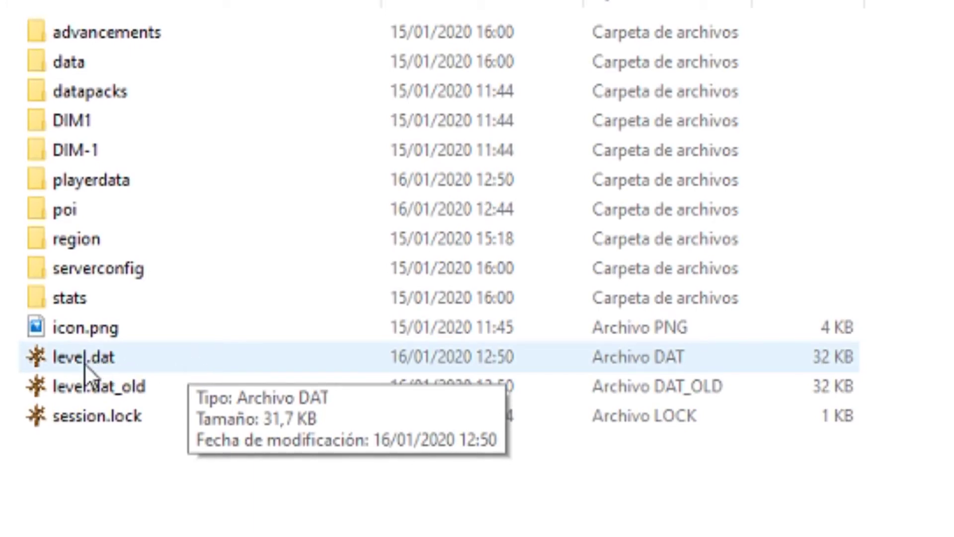
pyautogui.doubleClick(123, 357)
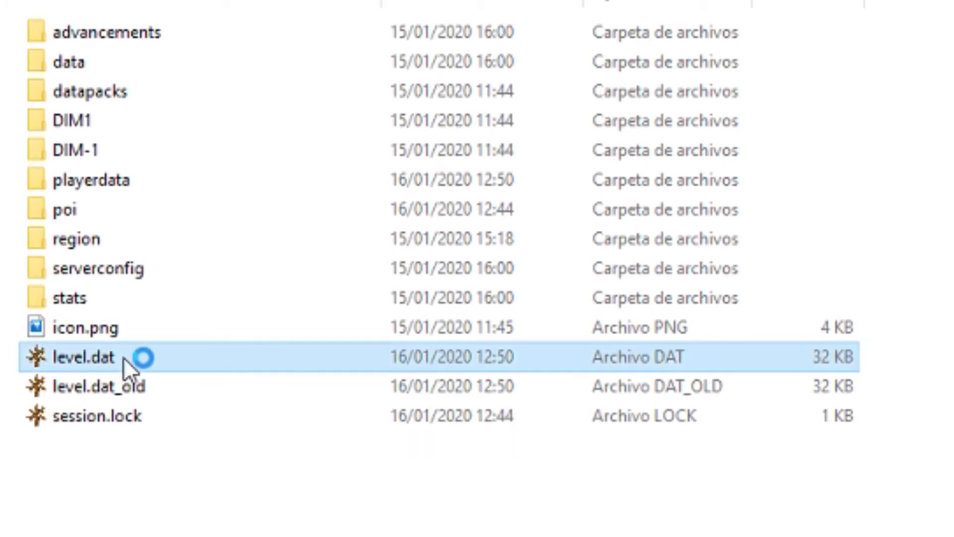
pyautogui.click(943, 5)
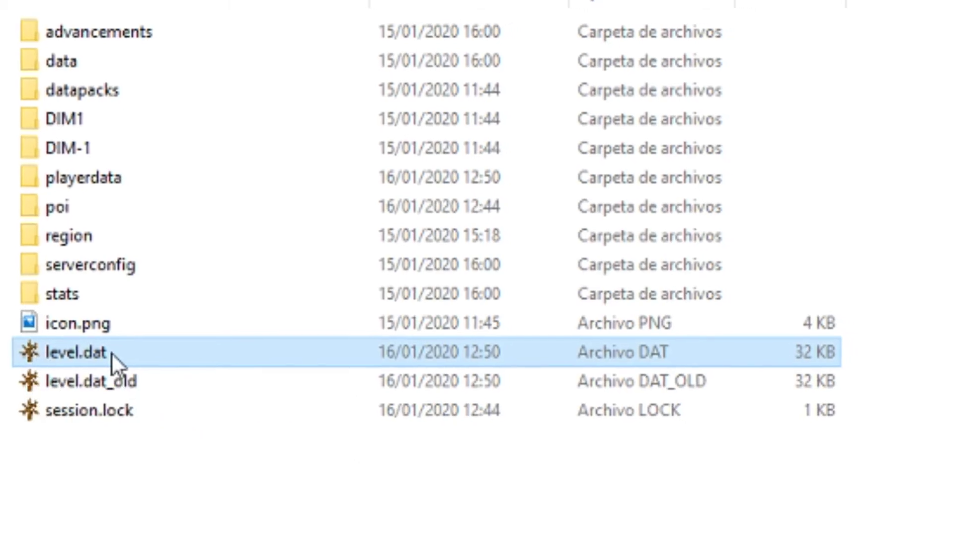
# - Open level.dat with NBTExplorer and make it the default application for .dat files
pyautogui.rightClick(119, 357)
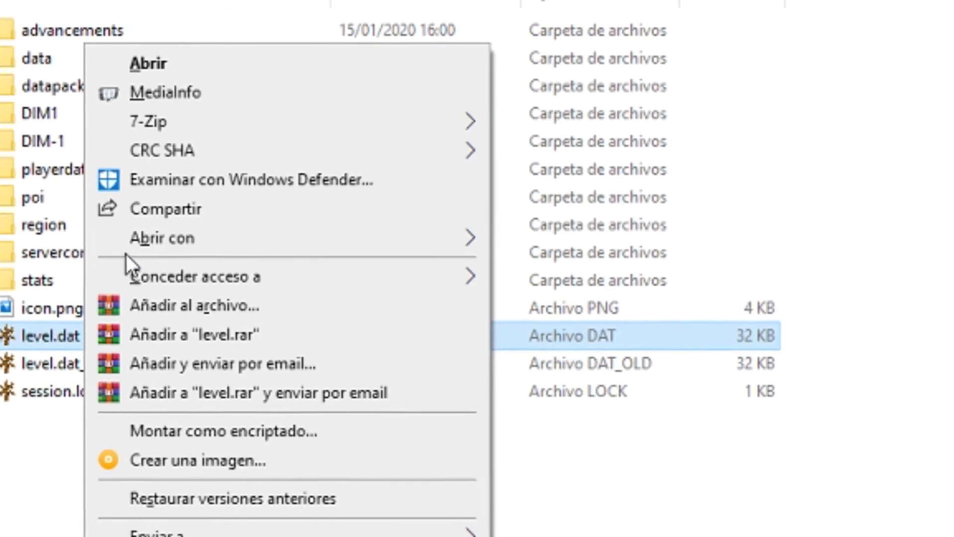
pyautogui.moveTo(148, 249)
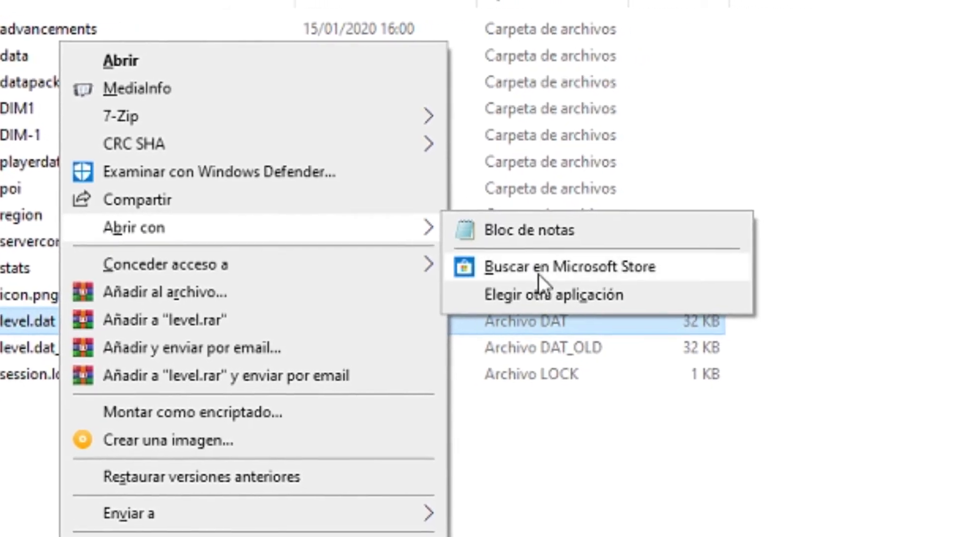
pyautogui.click(552, 301)
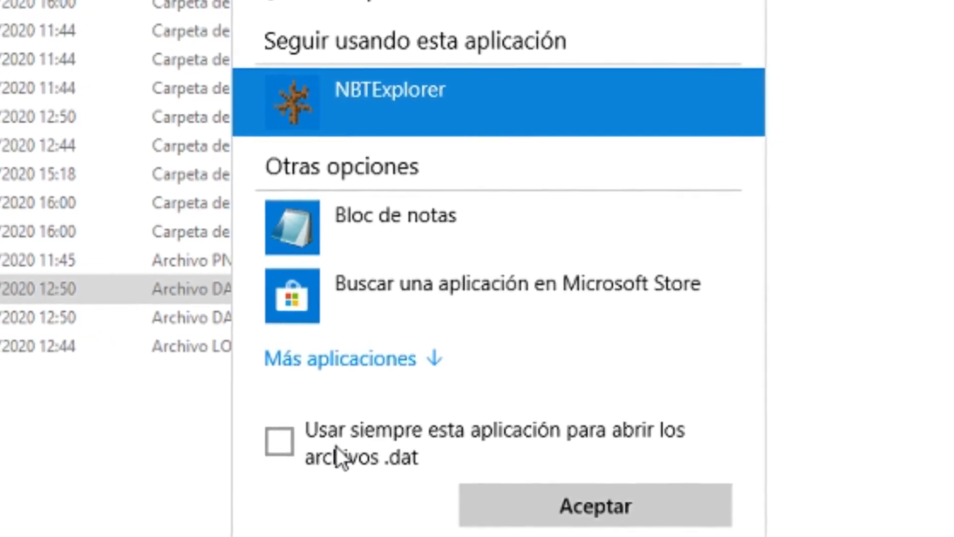
pyautogui.click(366, 445)
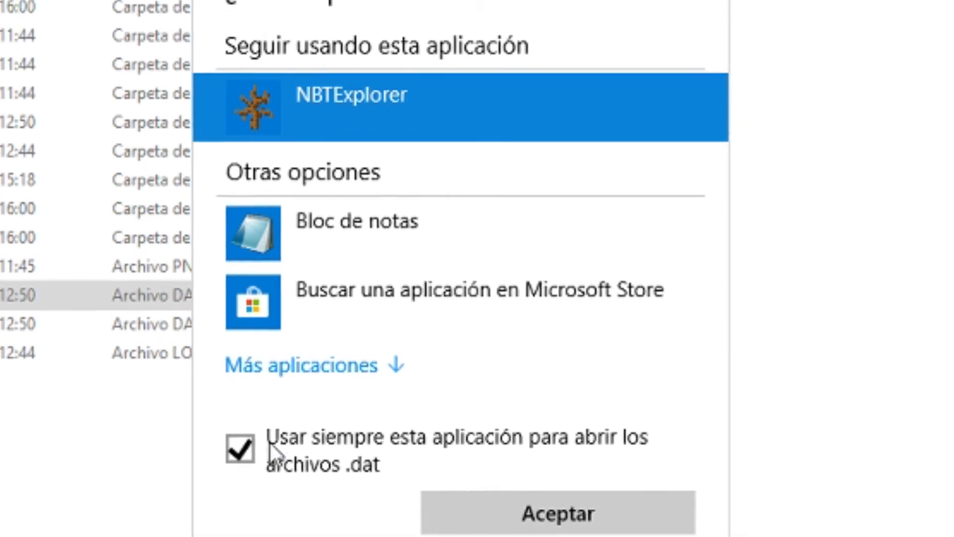
pyautogui.click(456, 524)
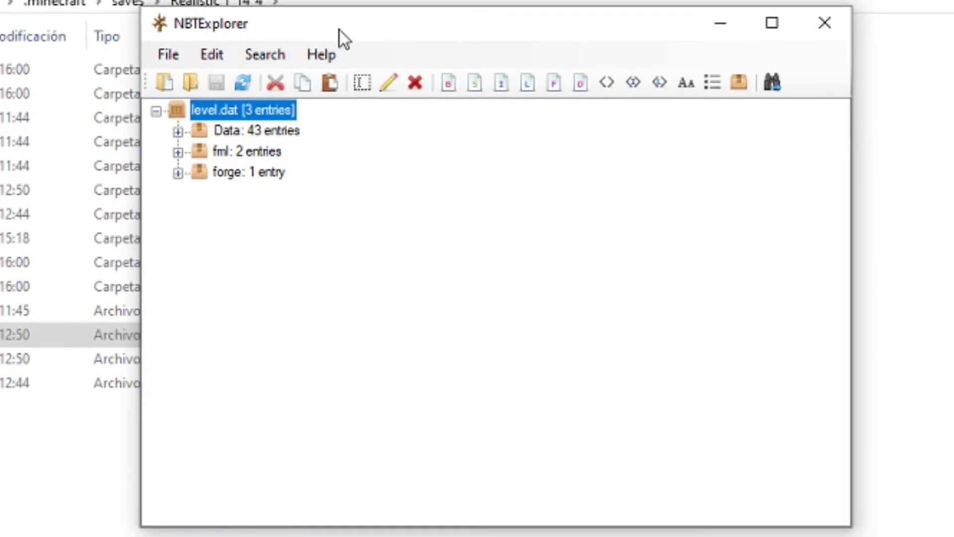
# - Expand the Data tag of level.dat and look through its world settings
pyautogui.click(173, 140)
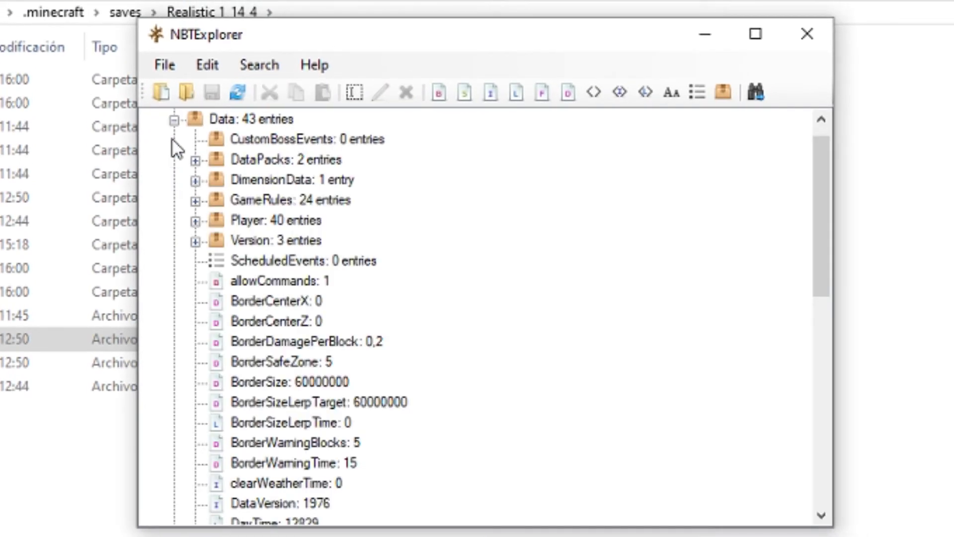
pyautogui.click(173, 120)
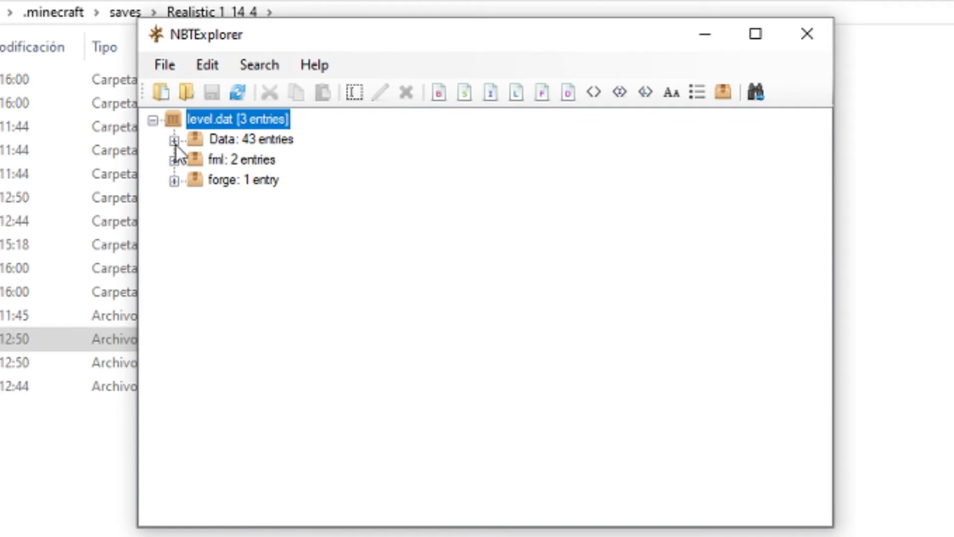
pyautogui.click(174, 140)
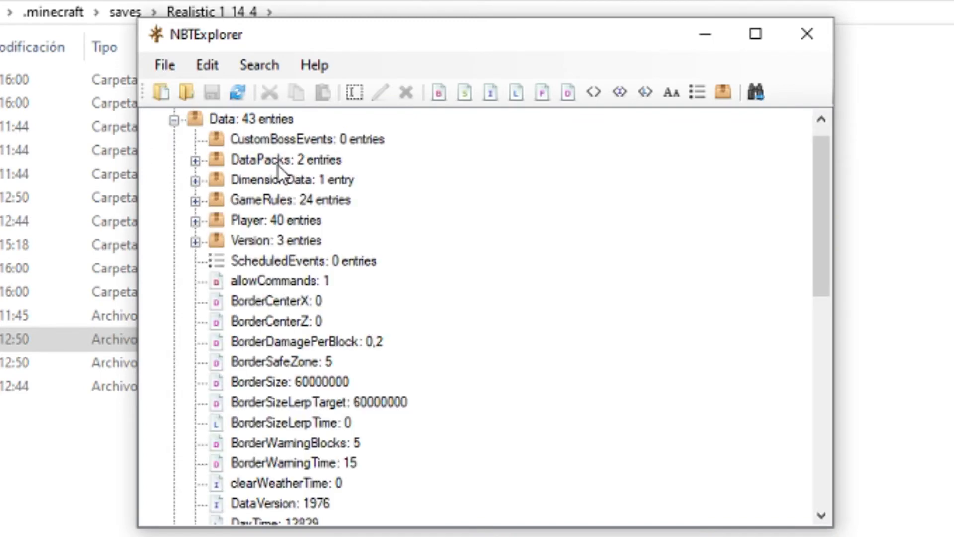
pyautogui.scroll(-6, 339, 237)
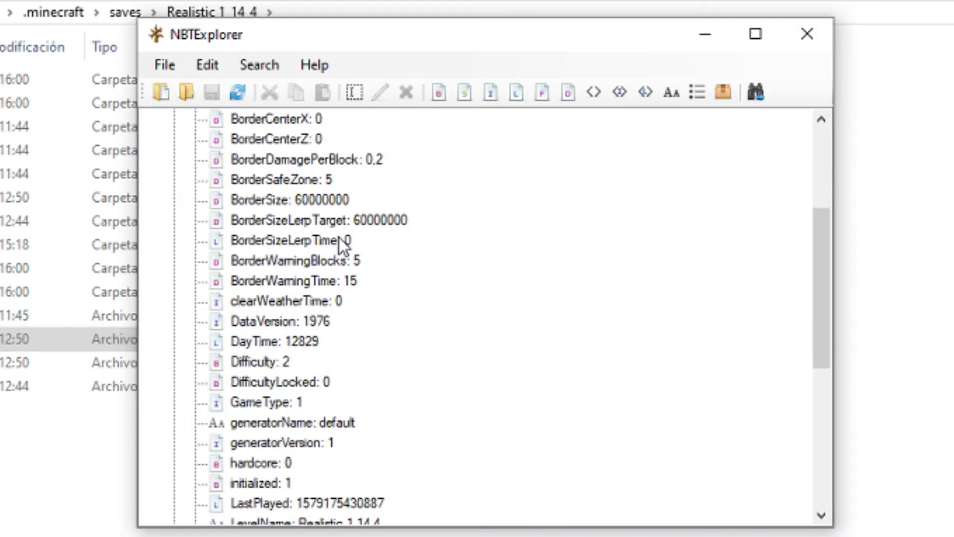
pyautogui.scroll(2, 343, 247)
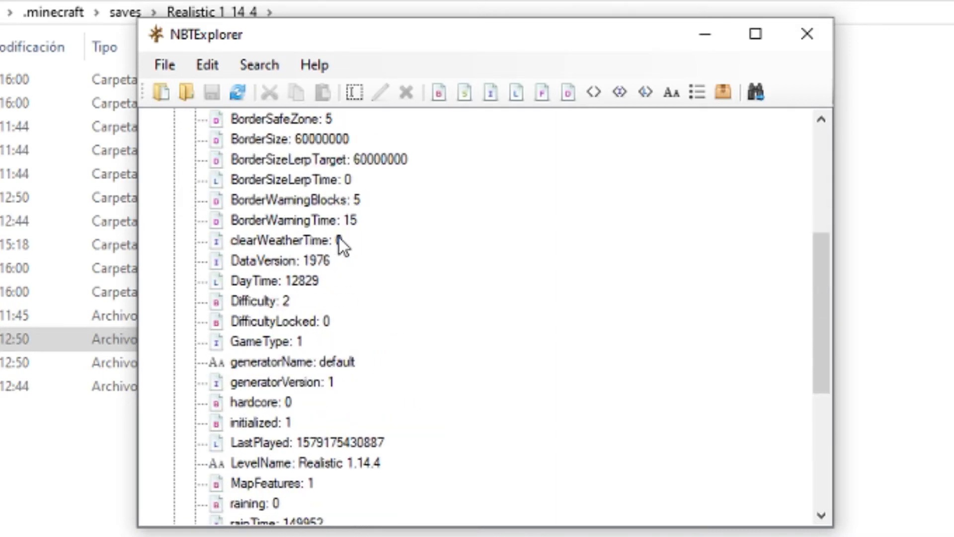
pyautogui.scroll(-5, 339, 238)
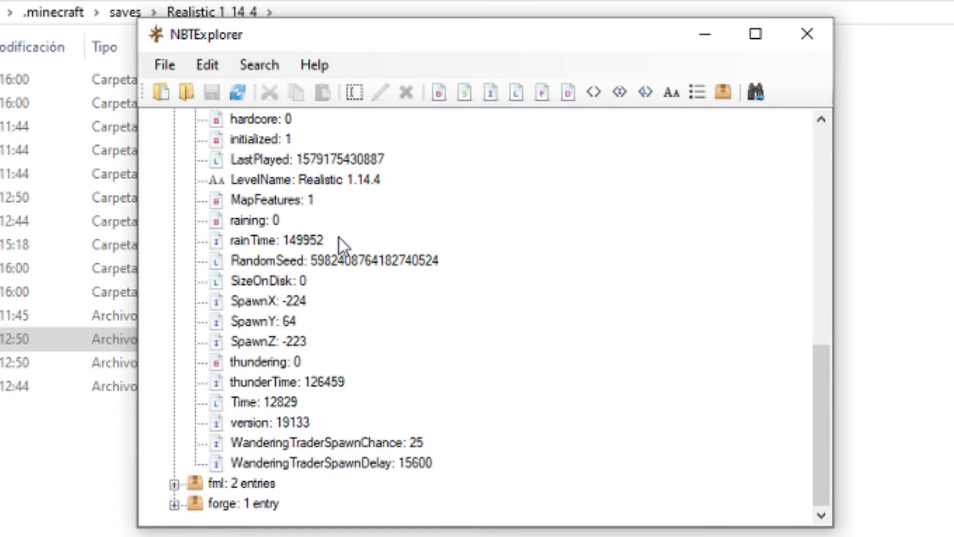
pyautogui.scroll(3, 339, 238)
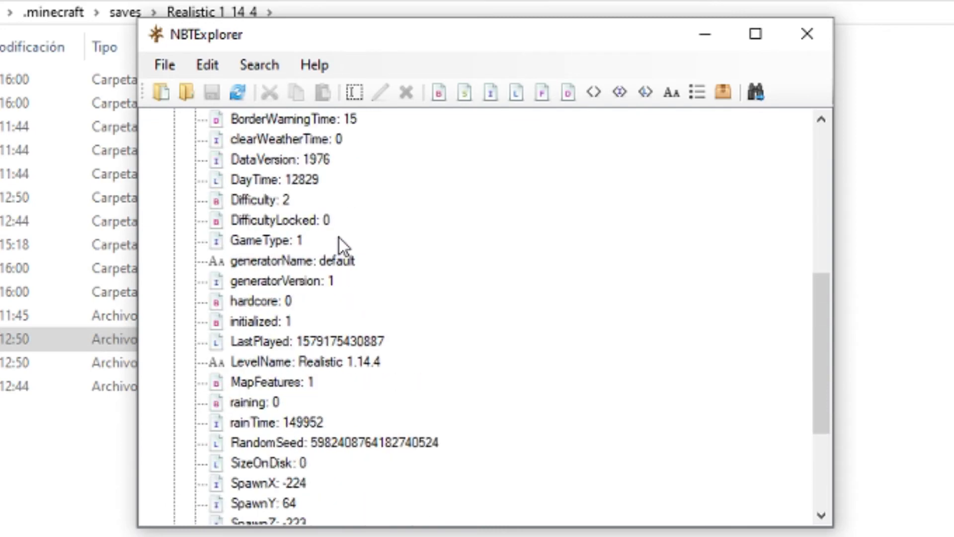
pyautogui.scroll(3, 339, 238)
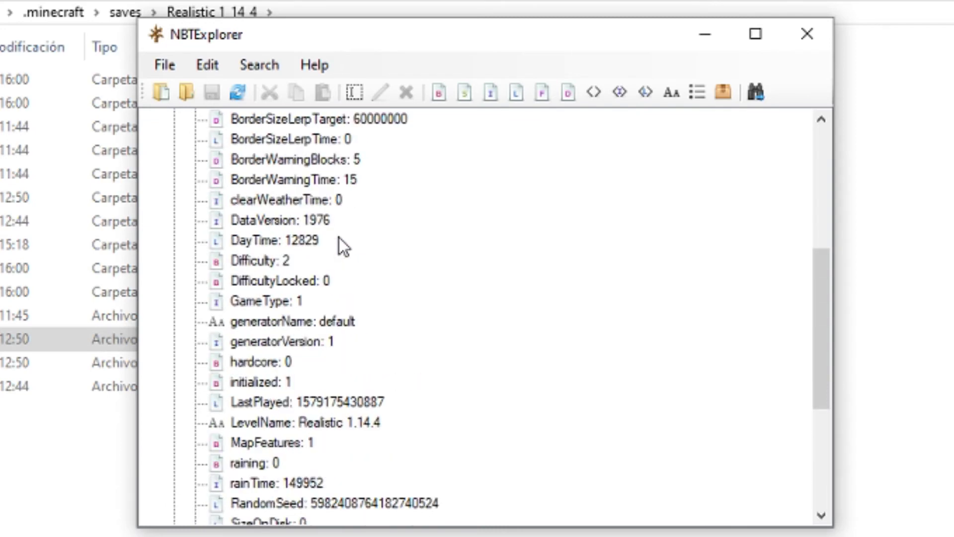
pyautogui.scroll(2, 339, 238)
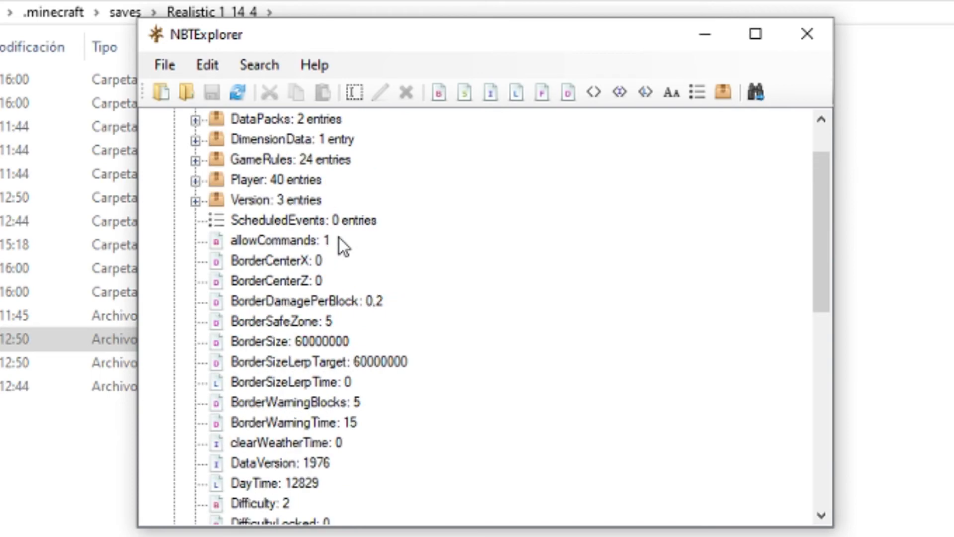
pyautogui.scroll(1, 240, 222)
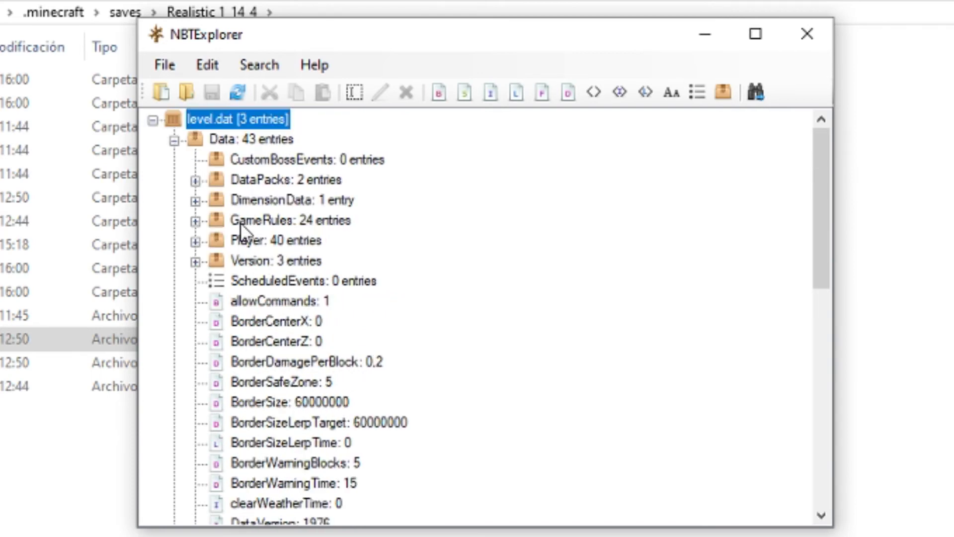
# - Set the doDaylightCycle entry under GameRules to false
pyautogui.click(196, 220)
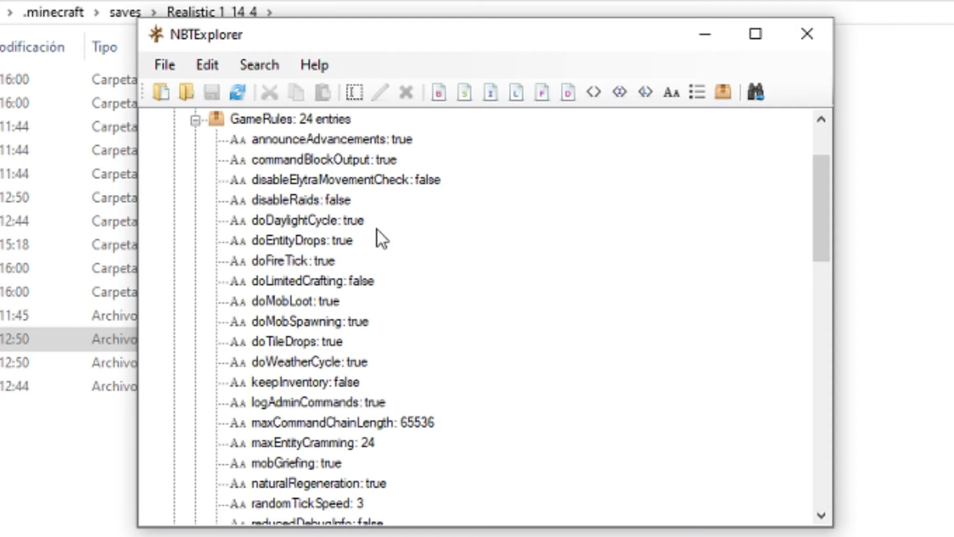
pyautogui.doubleClick(360, 220)
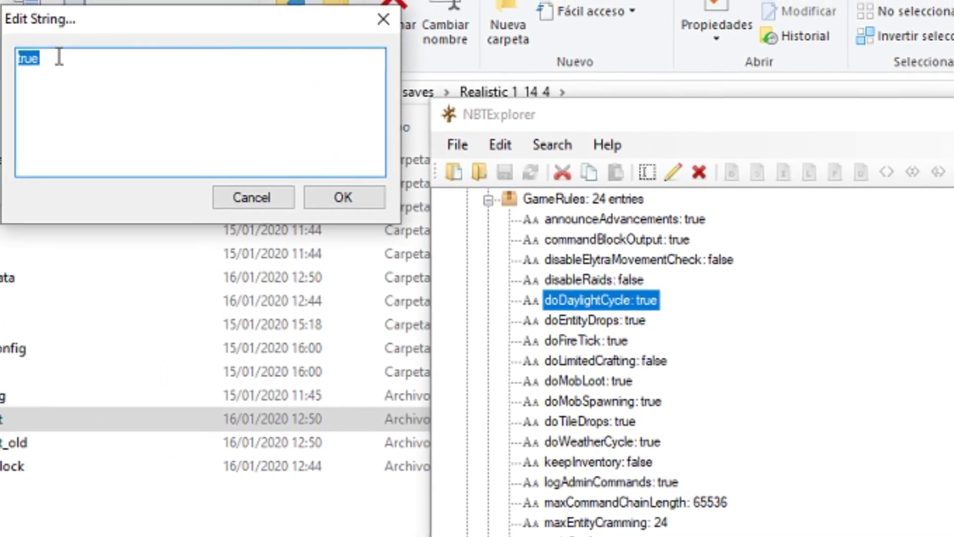
pyautogui.press('BackSpace')
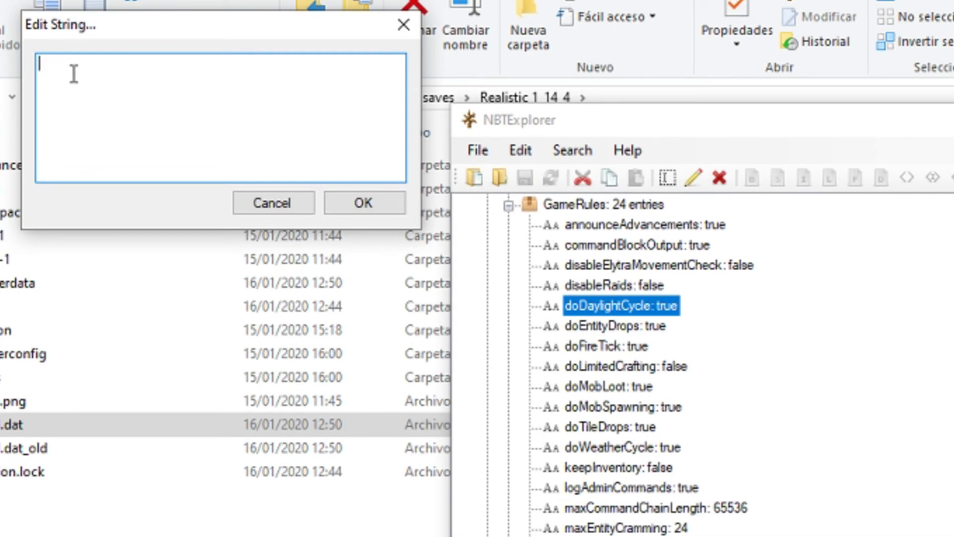
pyautogui.write('false')
pyautogui.click(345, 207)
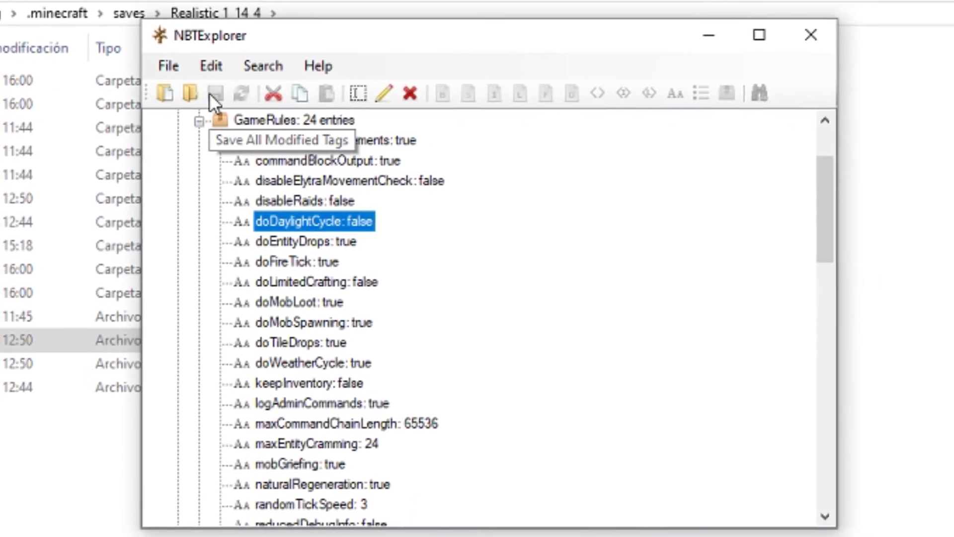
# - Save the modified tags in level.dat and close NBTExplorer
pyautogui.click(245, 102)
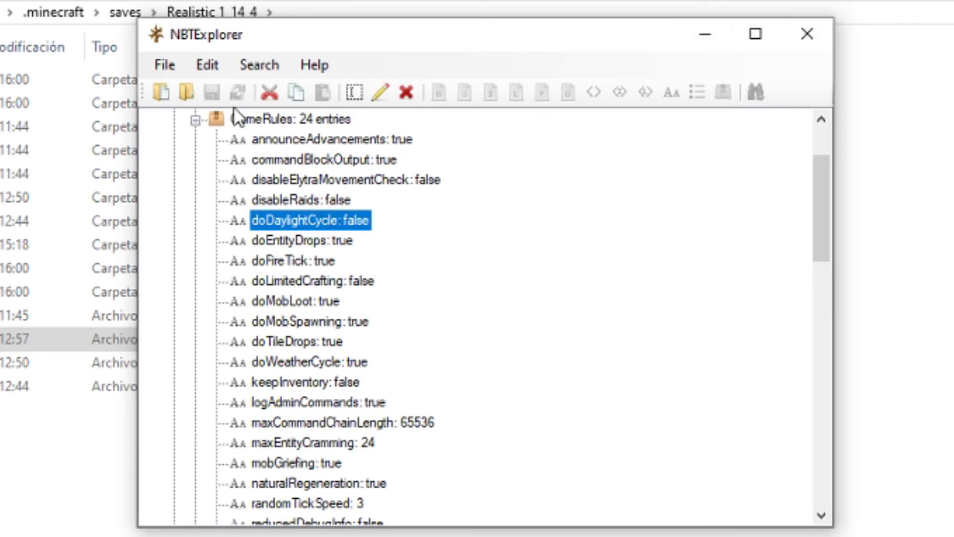
pyautogui.click(171, 70)
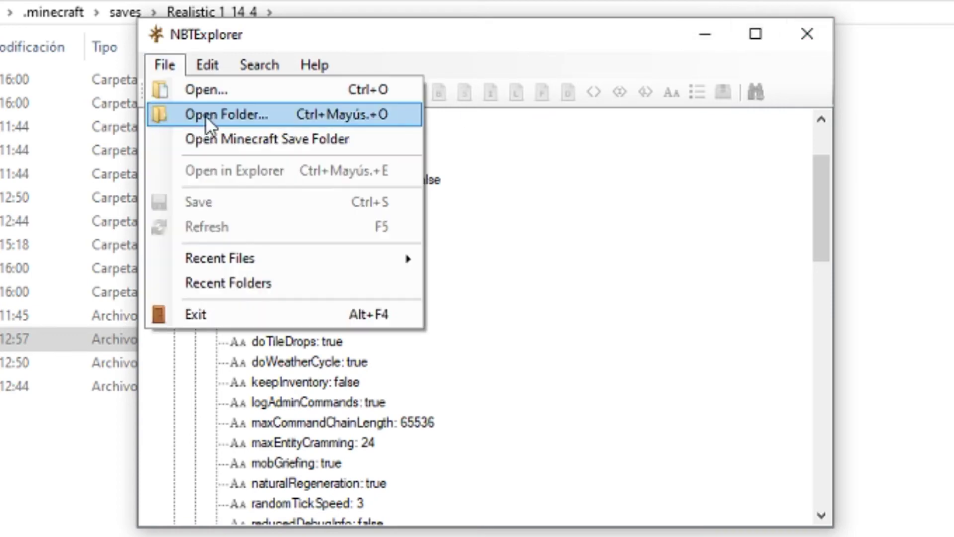
pyautogui.click(154, 59)
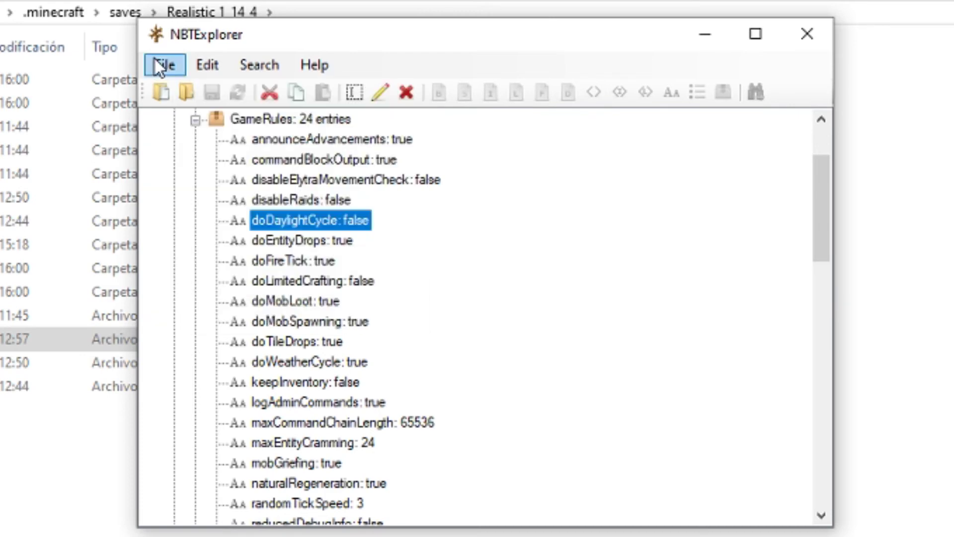
pyautogui.click(209, 94)
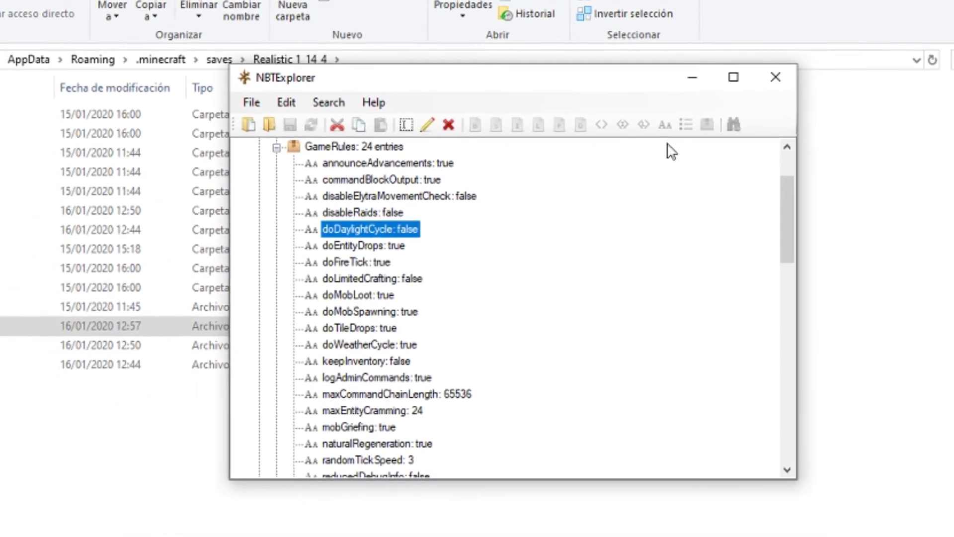
pyautogui.click(746, 107)
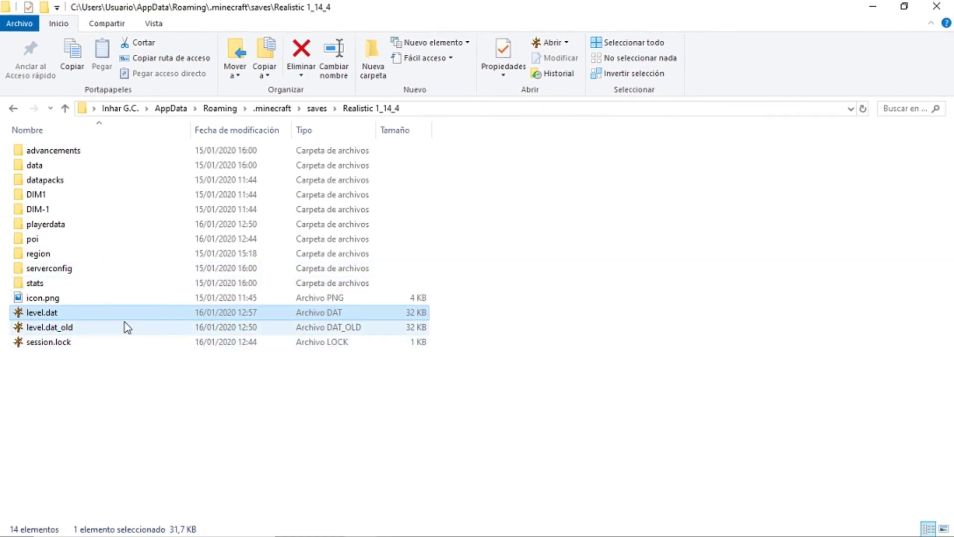
# - Return to the saves folder, briefly reopening the Realistic 1_14_4 folder to review its files
pyautogui.click(317, 108)
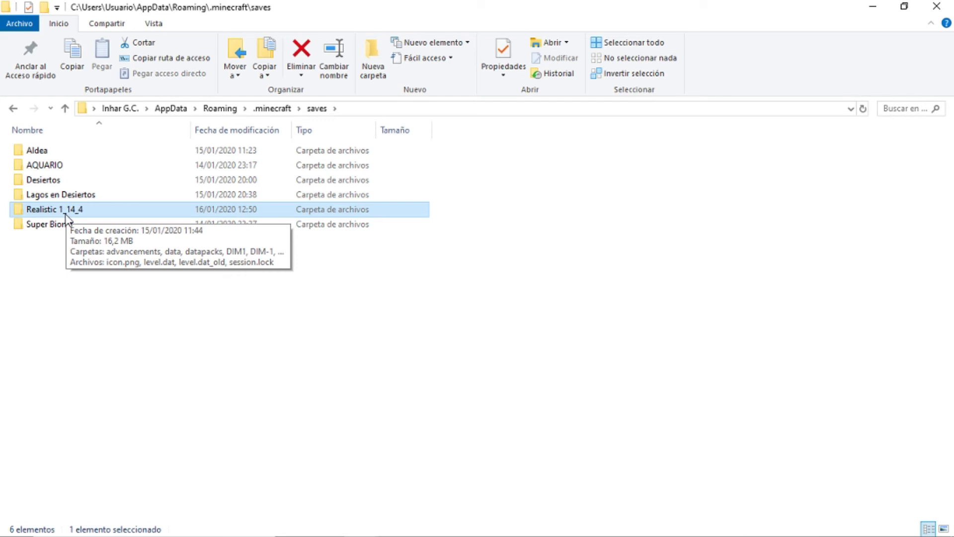
pyautogui.moveTo(436, 530)
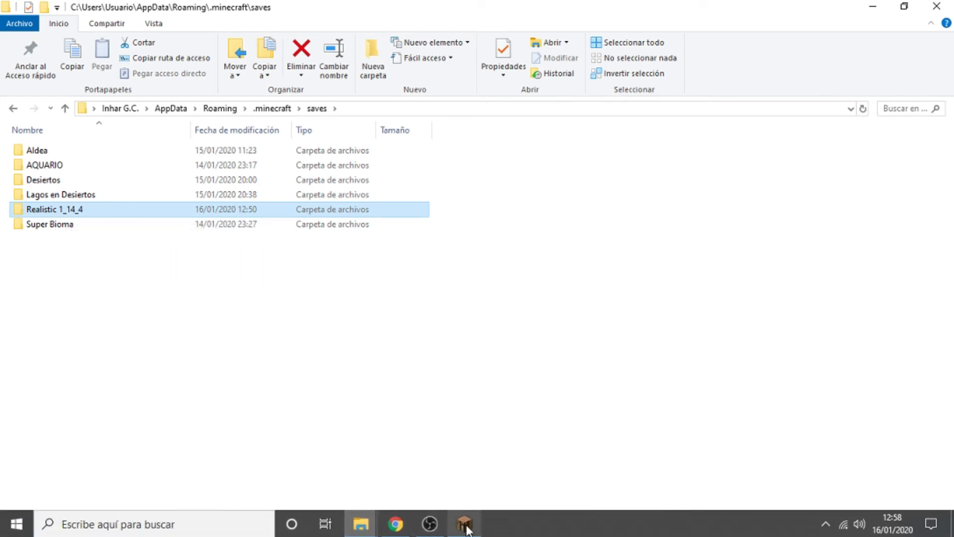
pyautogui.doubleClick(98, 215)
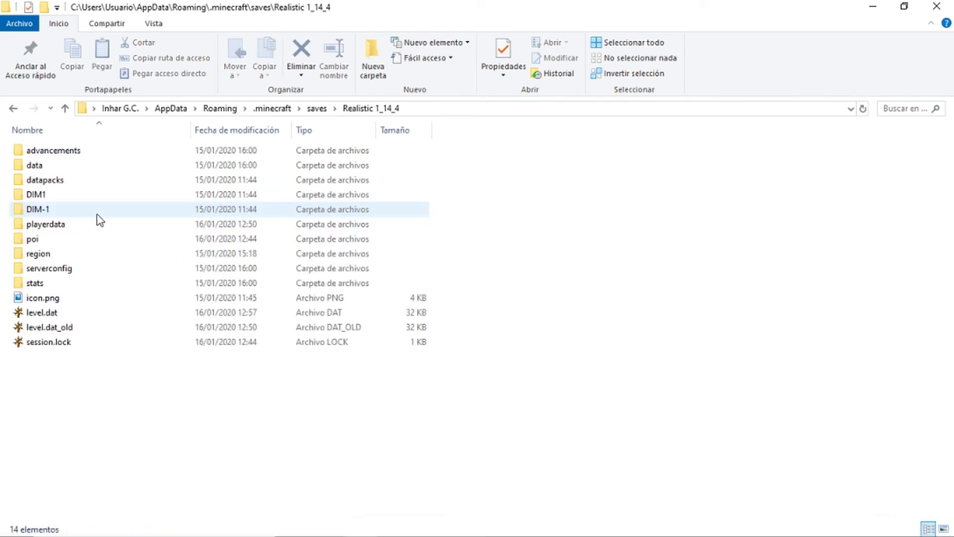
pyautogui.click(316, 109)
pyautogui.moveTo(514, 524)
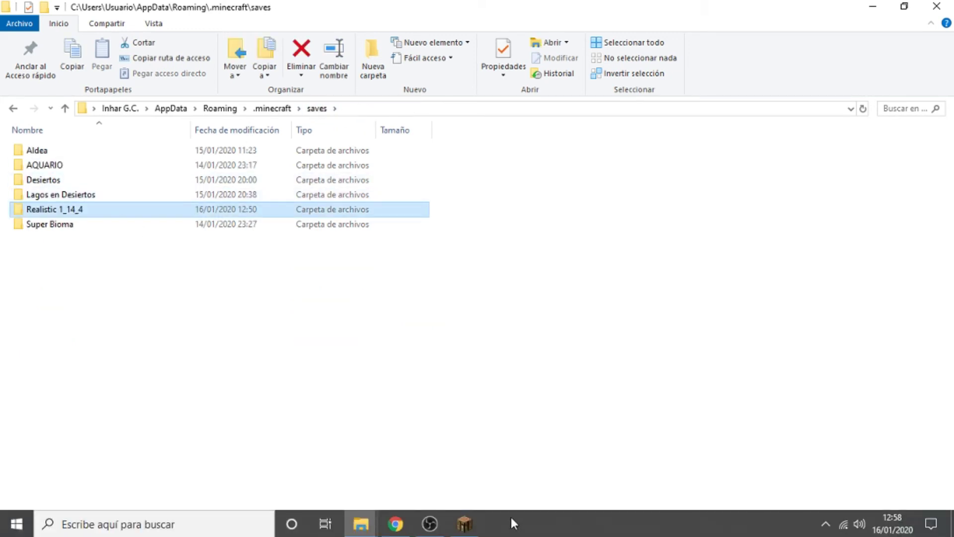
# - Switch to Minecraft 1.14.4 and load the single-player world Realistic 1.14.4
pyautogui.click(465, 524)
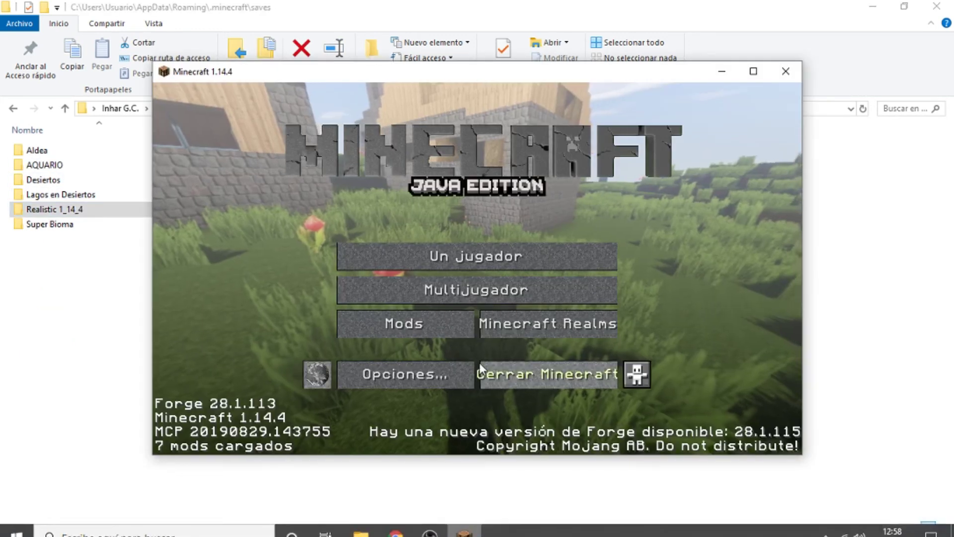
pyautogui.click(484, 267)
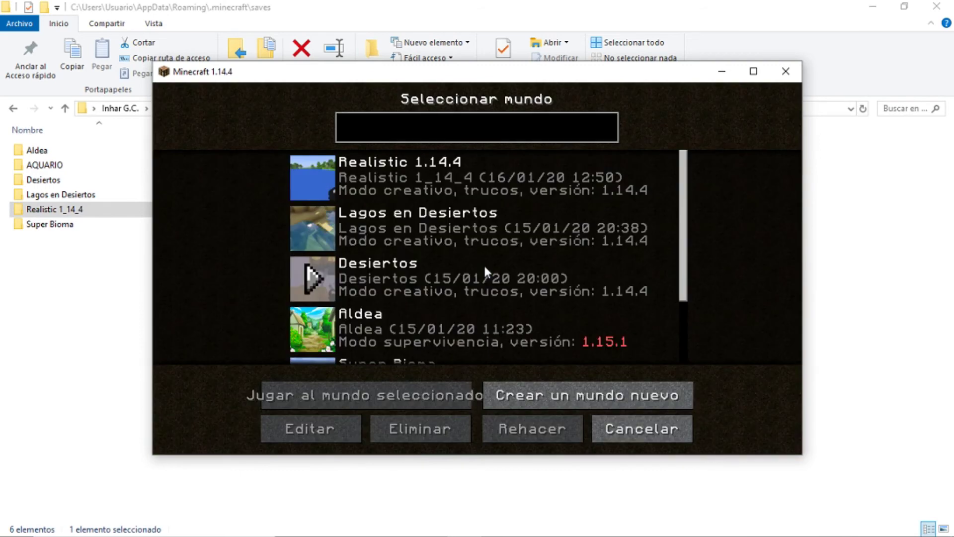
pyautogui.click(321, 179)
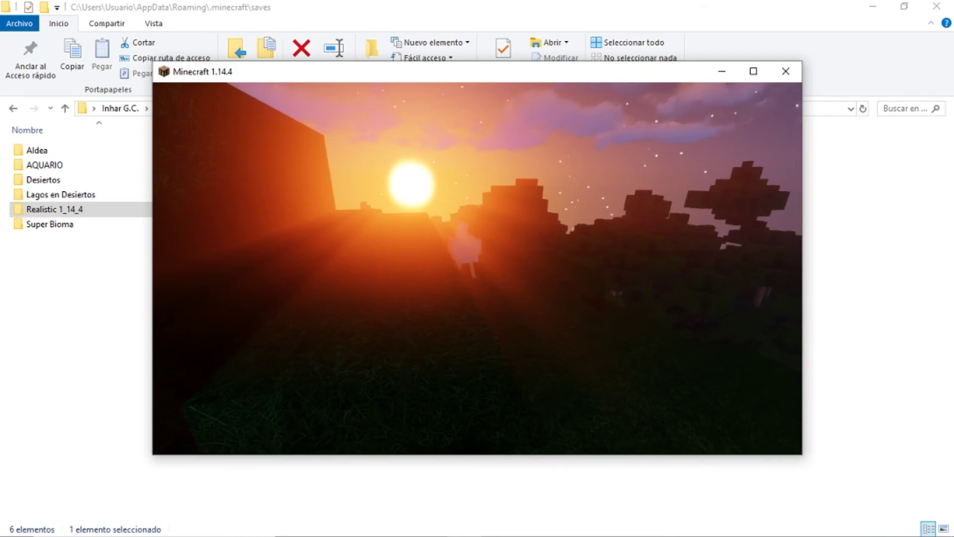
pyautogui.moveTo(478, 268)
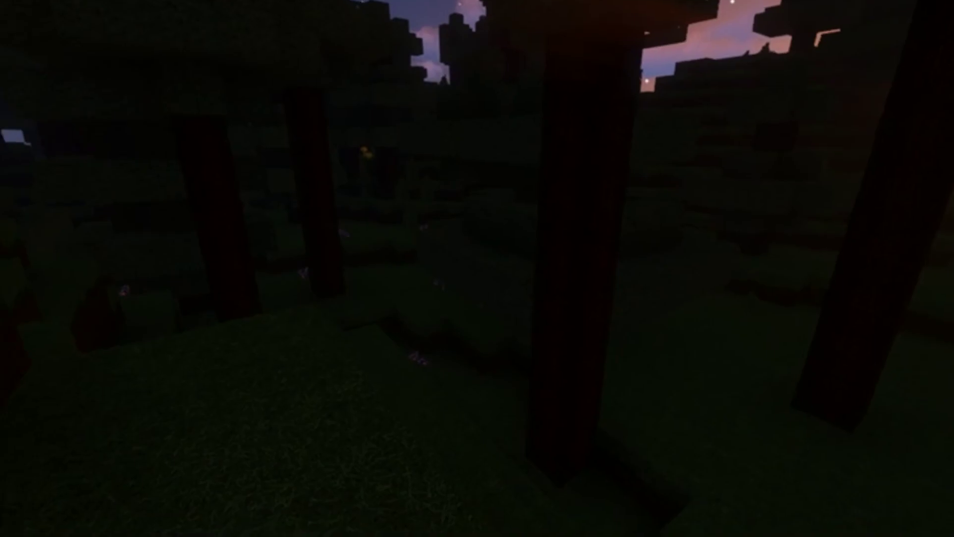
# - Search the creative inventory for "cama" and put a white bed in the first hotbar slot
pyautogui.press('e')
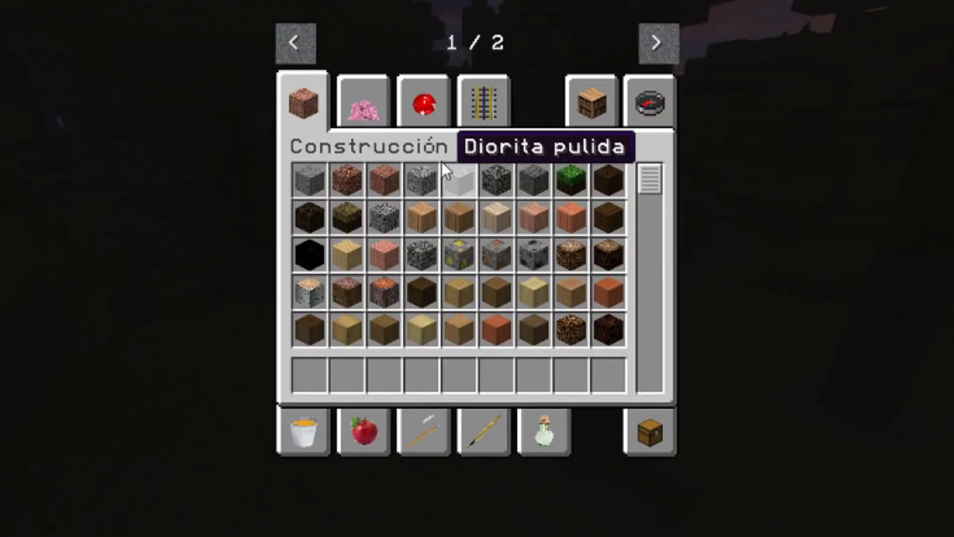
pyautogui.click(630, 98)
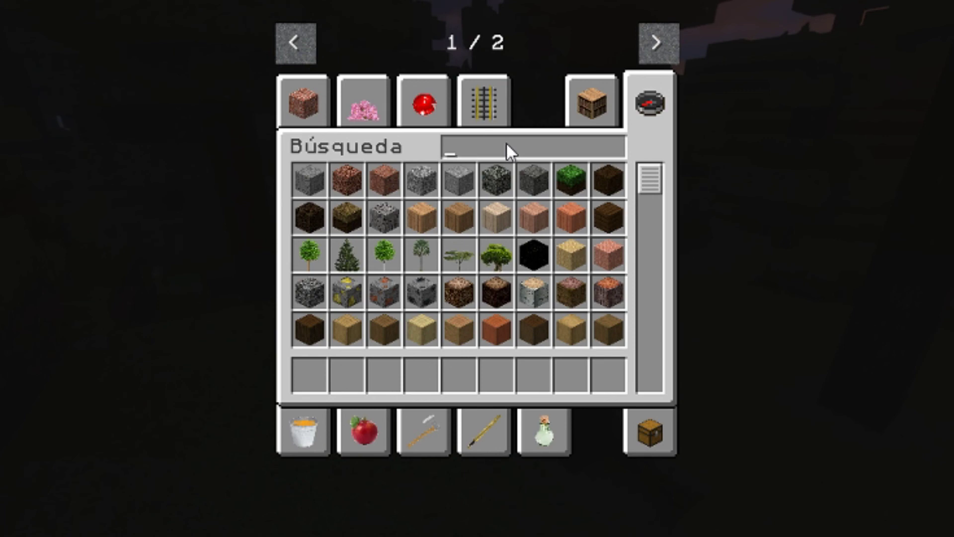
pyautogui.write('cama')
pyautogui.click(347, 180)
pyautogui.click(303, 375)
pyautogui.press('Escape')
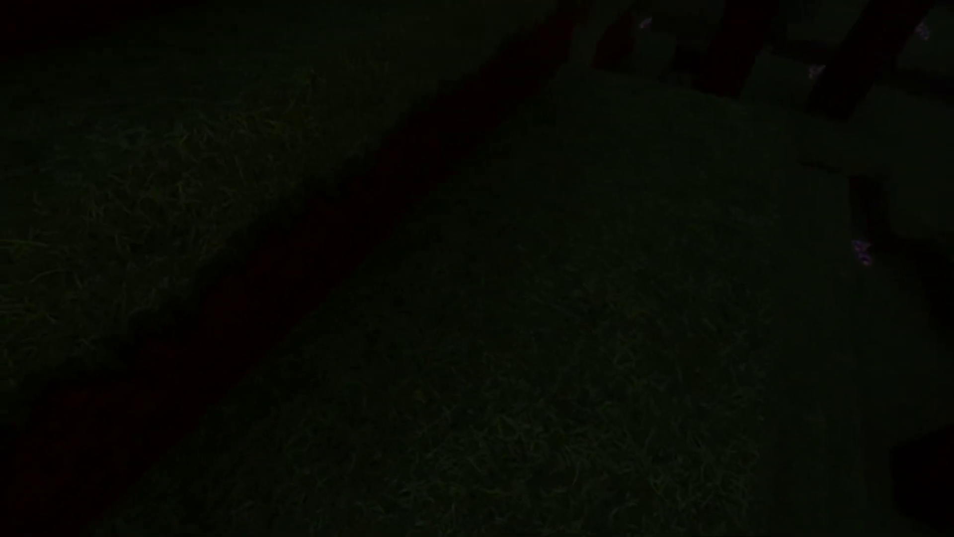
# - Turn the HUD back on, then place the white bed on the grass and lie down in it to sleep
pyautogui.press('F1')
pyautogui.scroll(2, 477, 269)
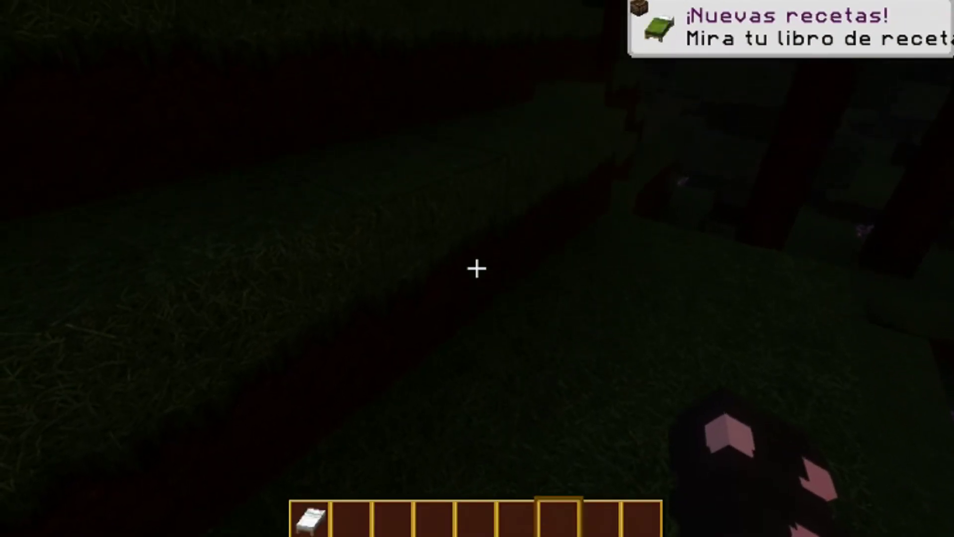
pyautogui.scroll(2, 477, 269)
pyautogui.rightClick(478, 269)
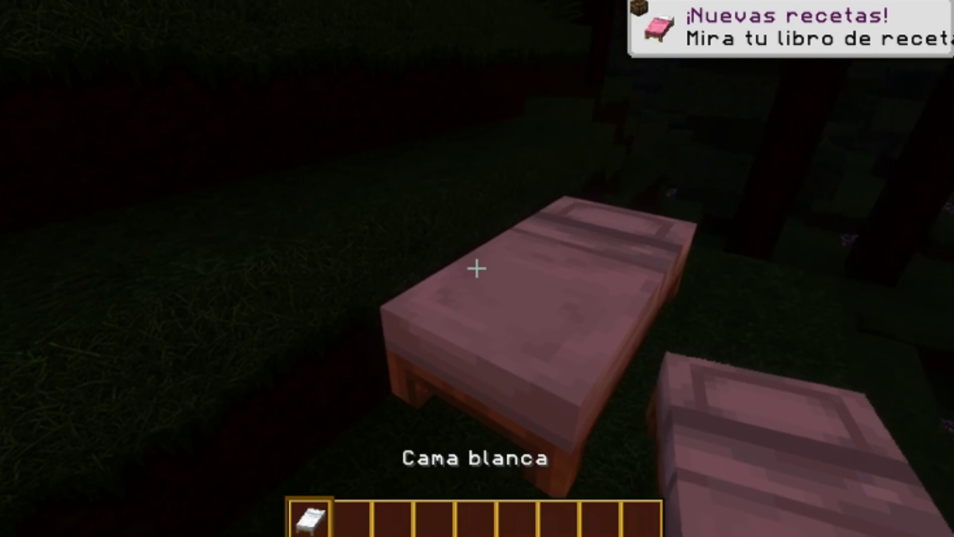
pyautogui.rightClick(477, 268)
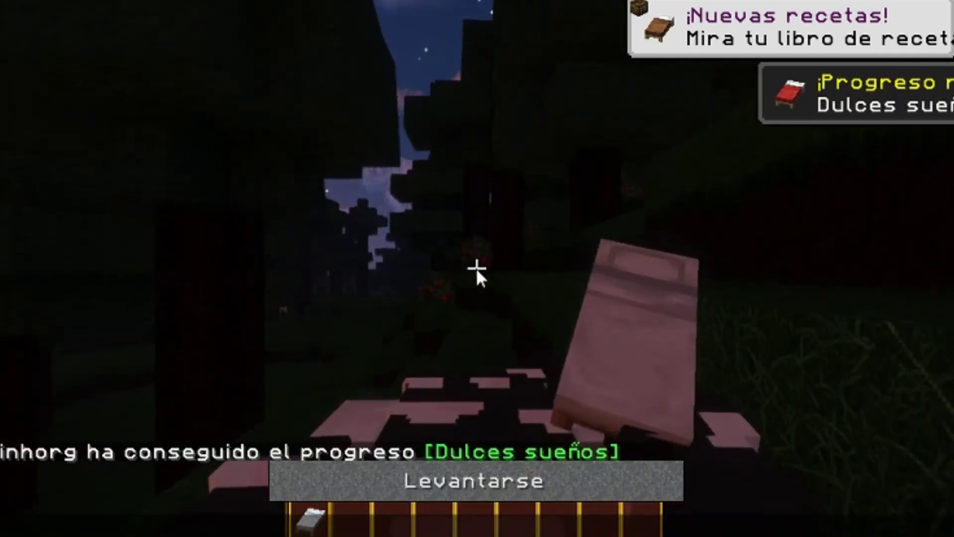